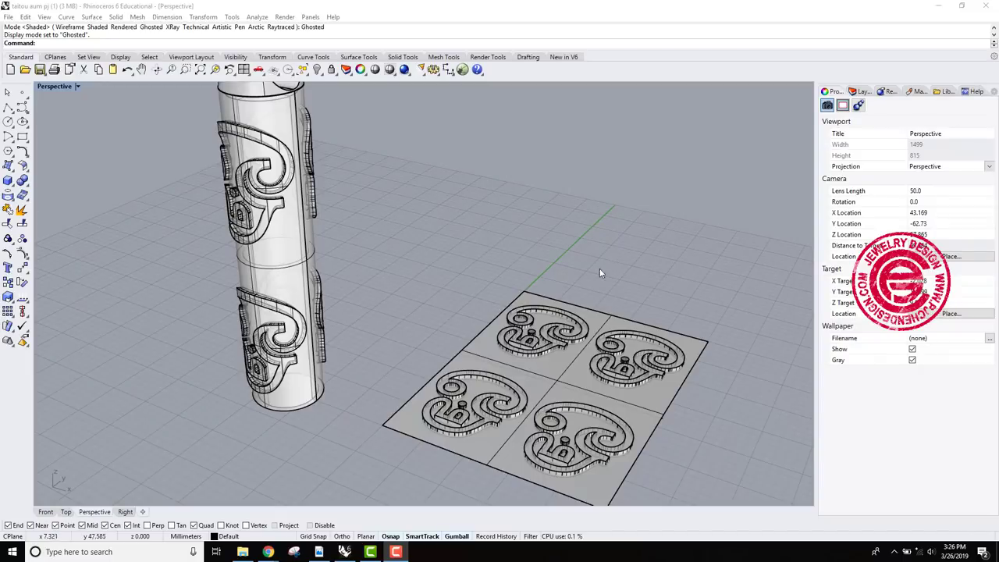
Step: Examine the capped column with its wrapped relief ornaments and the flat four-motif pattern from several angles
right_drag(451, 248, 493, 231)
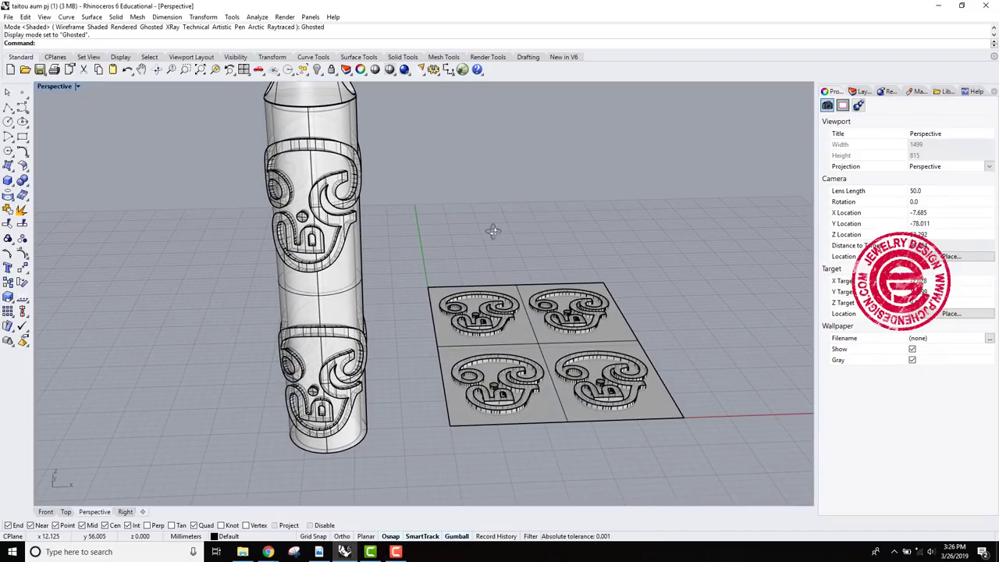
shift+right_drag(538, 221, 457, 178)
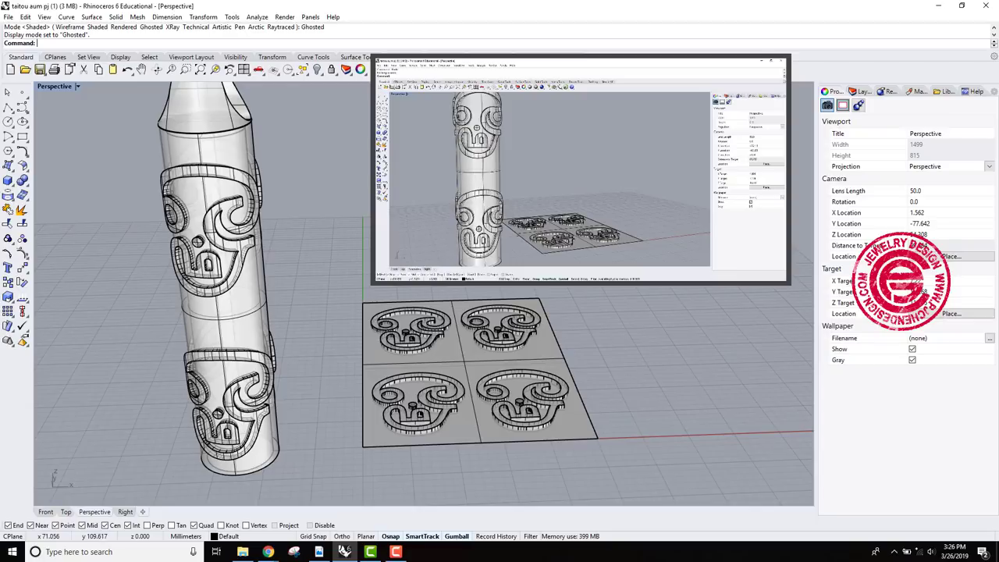
right_drag(668, 255, 647, 259)
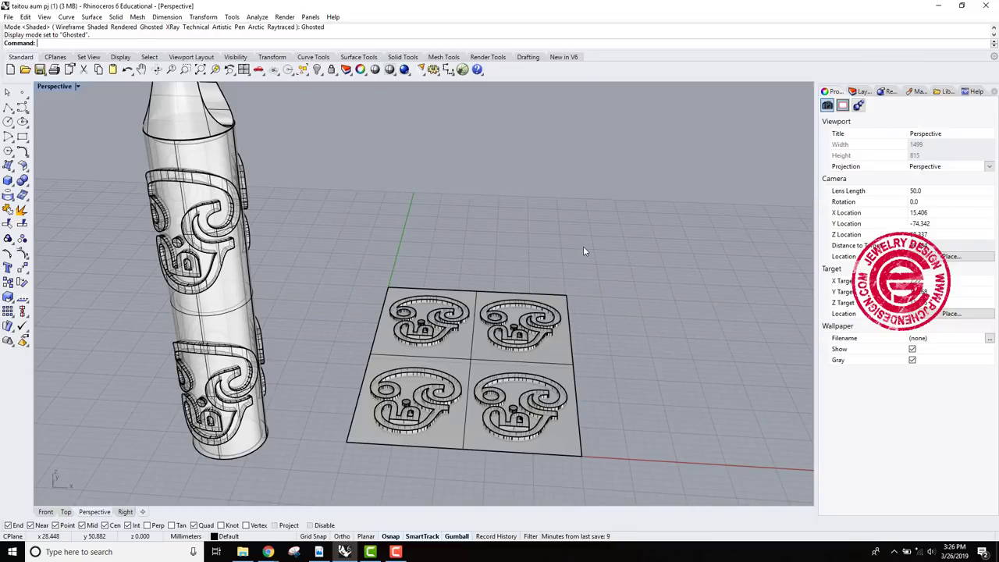
right_drag(583, 246, 603, 304)
scroll(554, 271, down, 2)
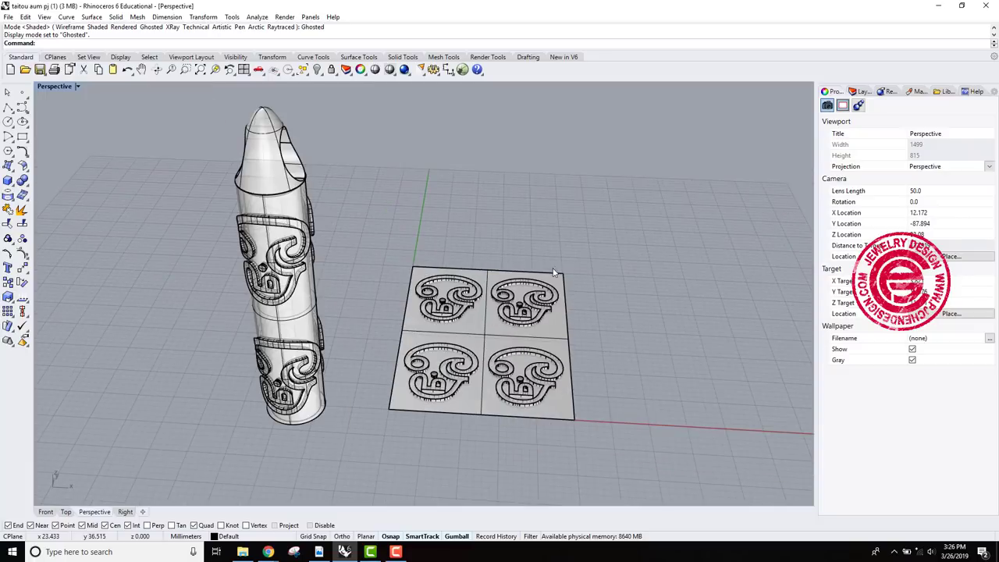
shift+right_drag(564, 295, 559, 318)
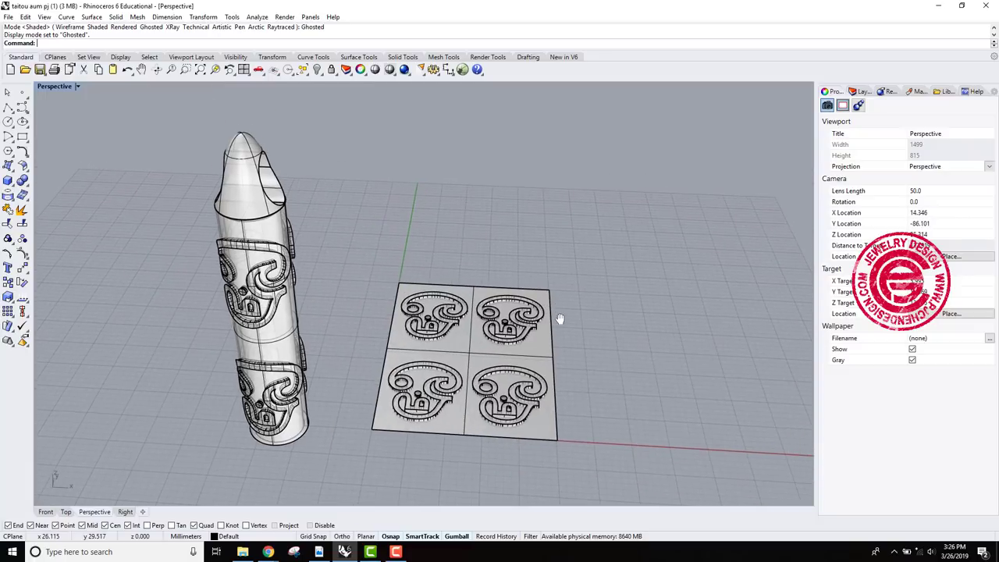
scroll(321, 359, up, 2)
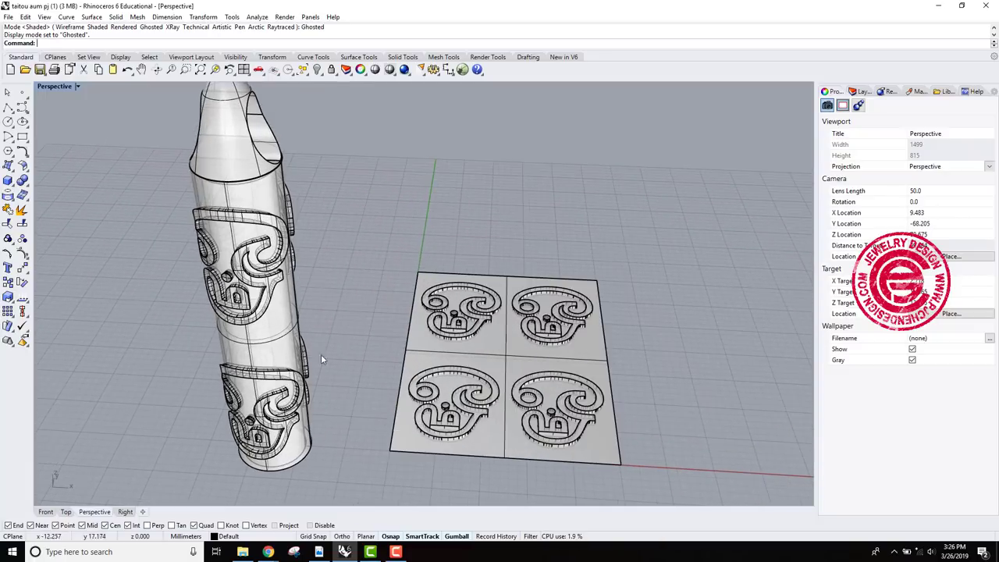
Step: Try to Boolean union the whole column, including the pointed cap, the cylinder and all relief ornaments
drag(181, 153, 181, 153)
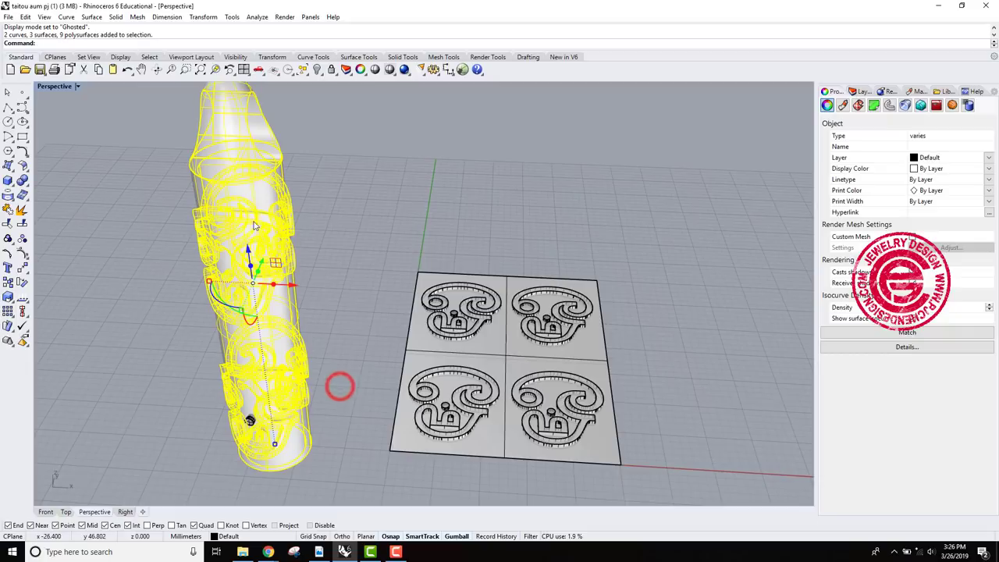
click(23, 179)
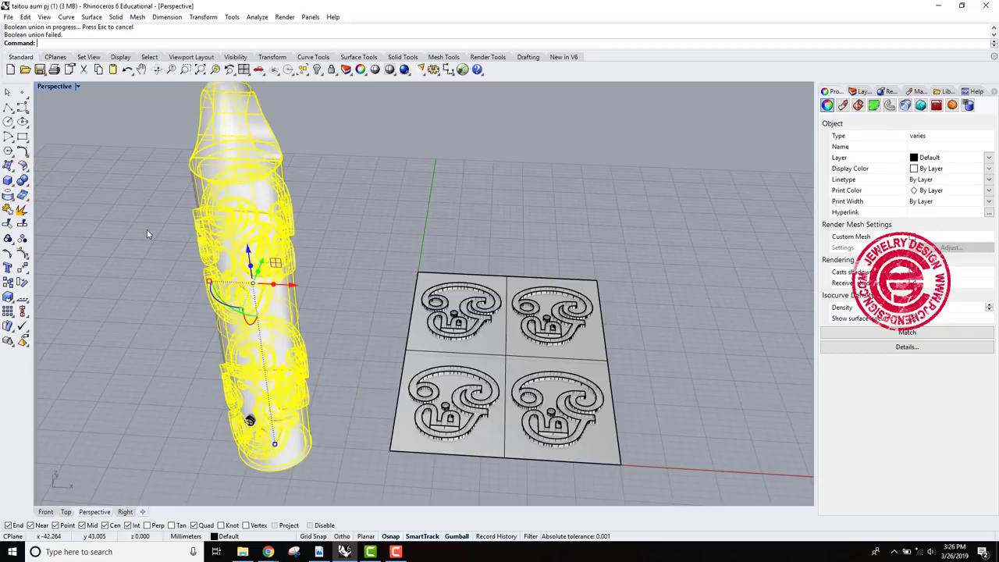
click(146, 228)
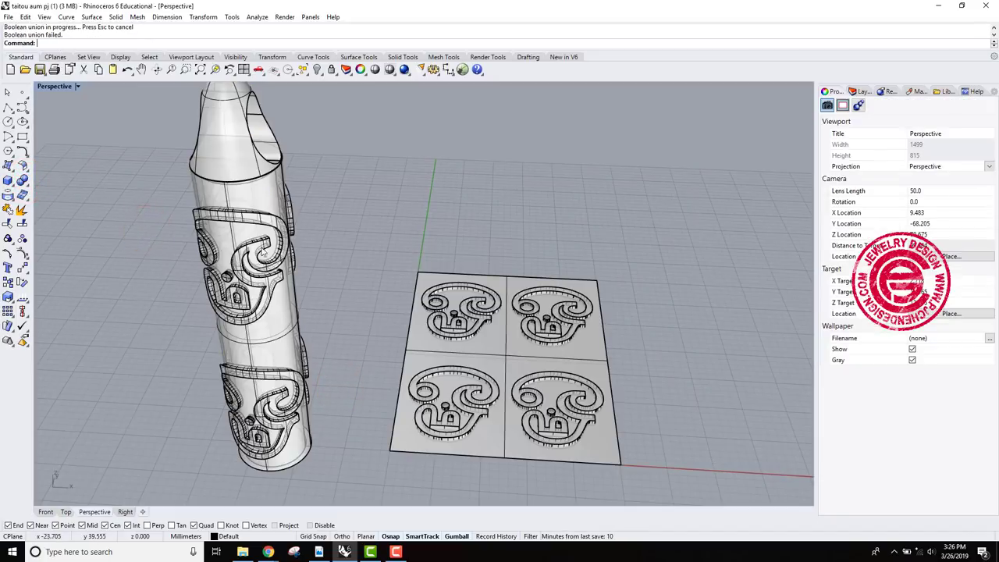
Step: Show the naked edges of all the column's parts and inspect the seam between the cap and the cylinder
right_drag(266, 255, 357, 284)
click(343, 373)
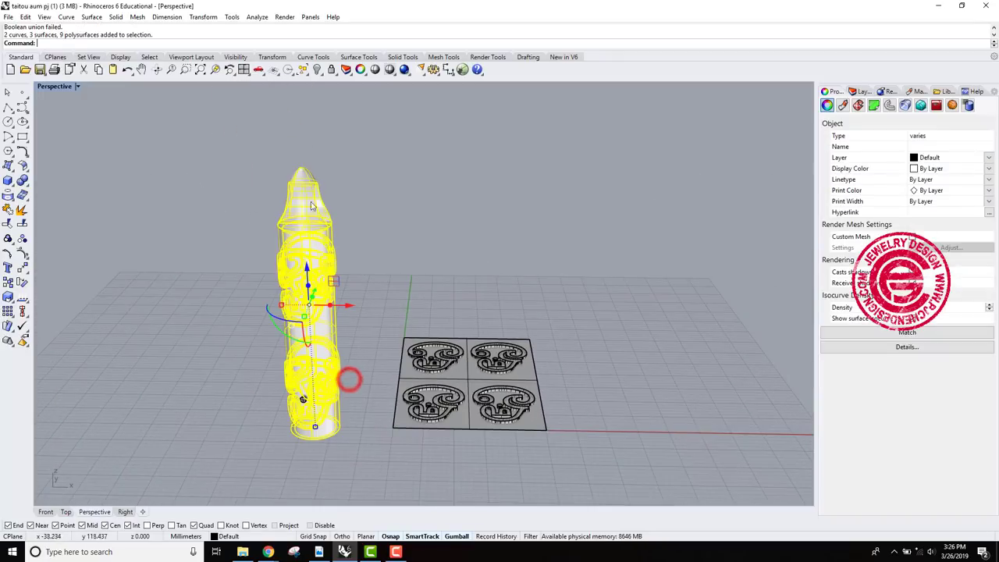
click(258, 18)
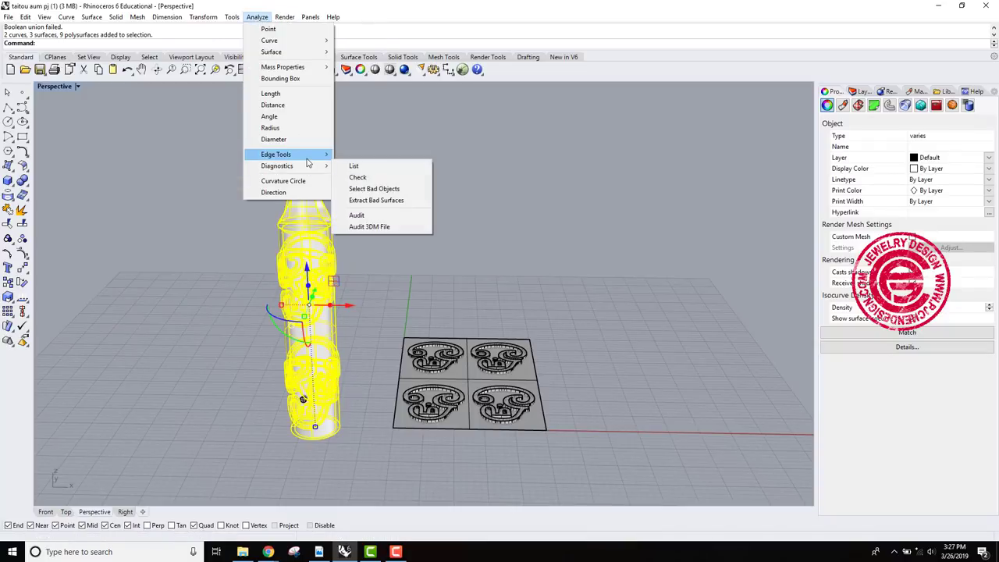
mouse_move(312, 160)
click(382, 154)
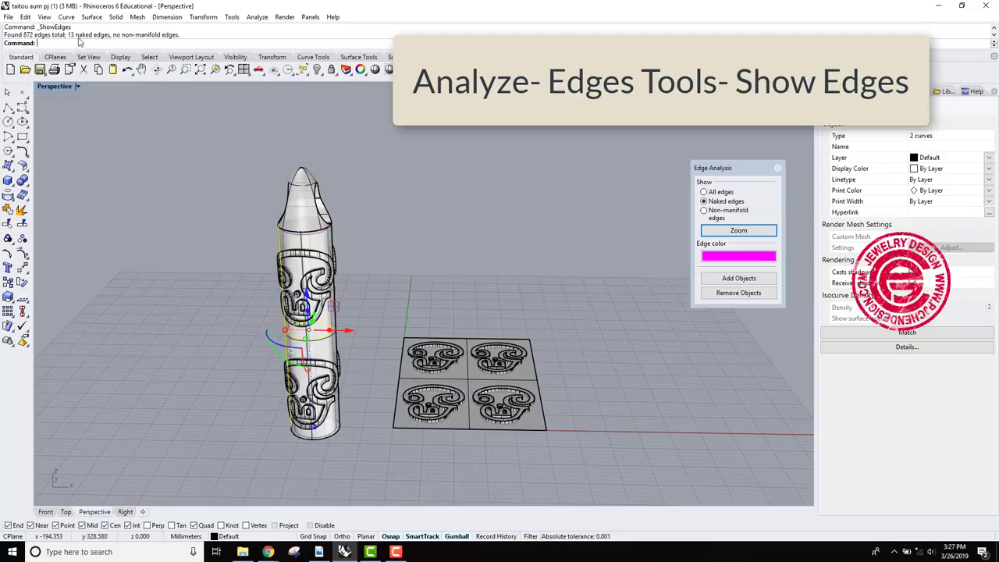
right_drag(305, 246, 357, 245)
scroll(346, 215, up, 12)
scroll(355, 245, down, 5)
click(370, 240)
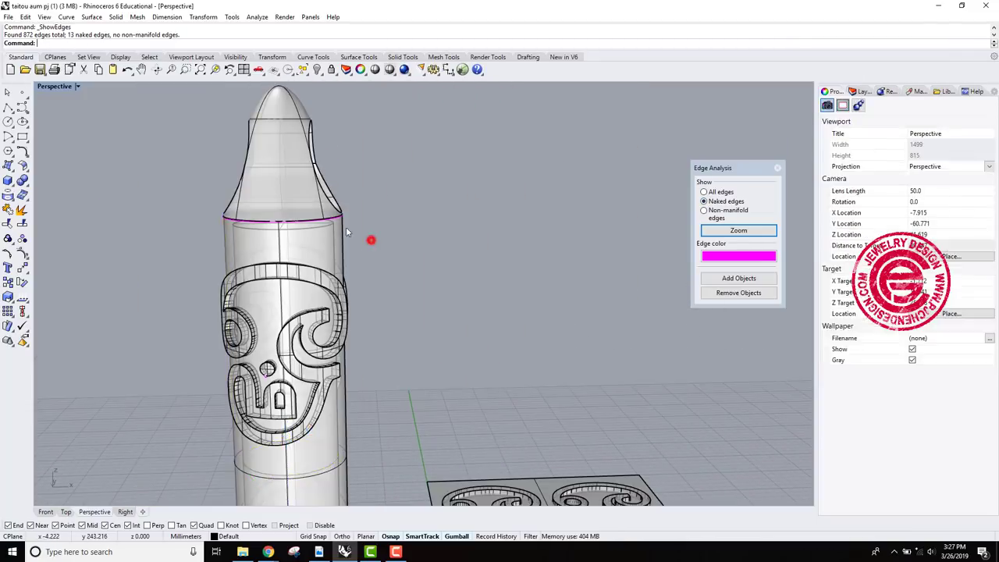
Step: Pull the pointed cap off the cylinder to inspect its open base edge, and delete the cap
click(287, 181)
drag(325, 153, 518, 154)
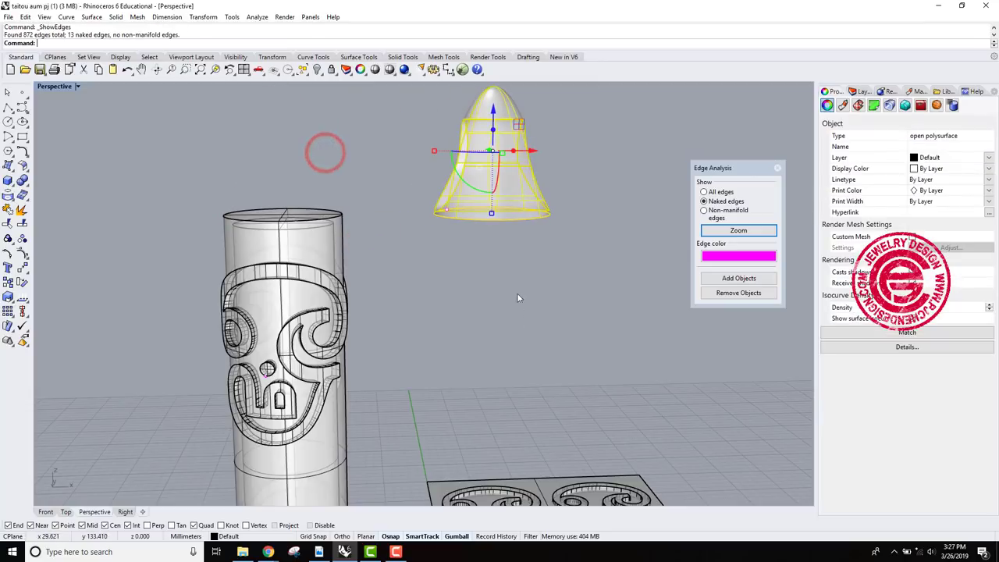
mouse_move(516, 293)
right_down()
mouse_move(500, 200)
mouse_move(492, 260)
mouse_move(399, 260)
mouse_move(468, 256)
mouse_move(515, 277)
right_up()
scroll(493, 257, up, 7)
click(533, 316)
scroll(515, 277, down, 3)
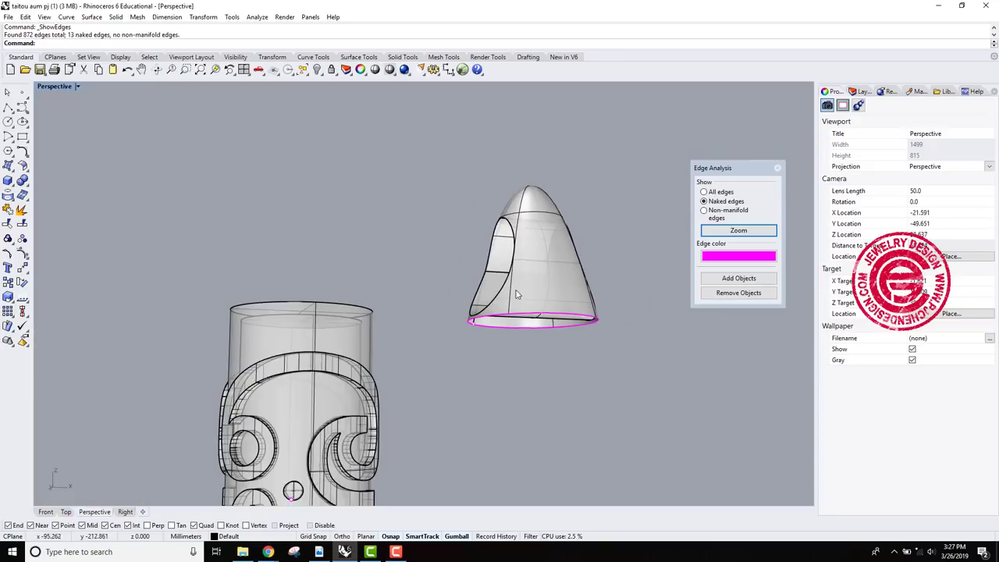
click(519, 294)
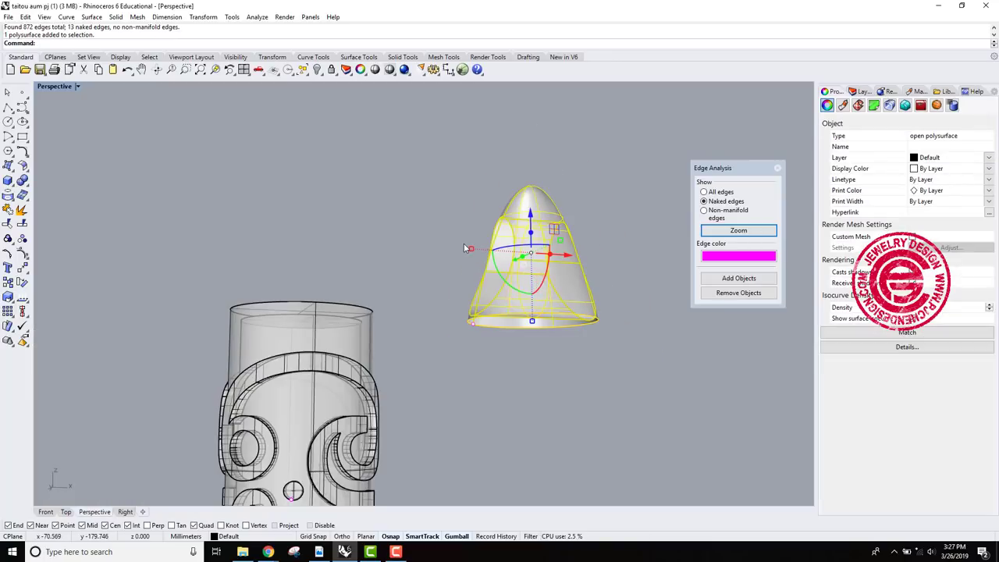
key(Delete)
scroll(460, 257, down, 5)
right_drag(460, 260, 422, 314)
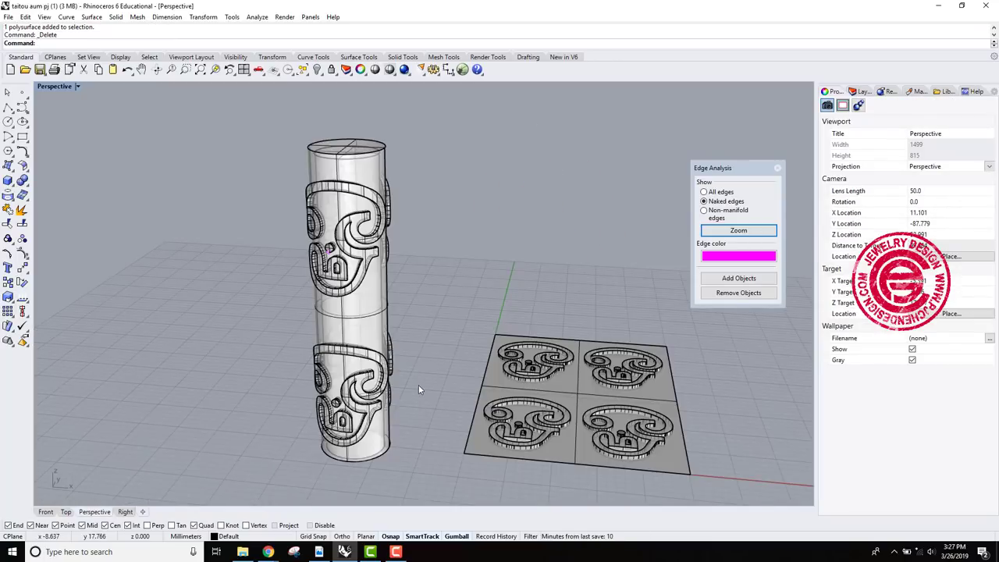
Step: Add the cylinder and its relief ornaments to the naked-edge analysis
drag(418, 390, 278, 214)
click(738, 278)
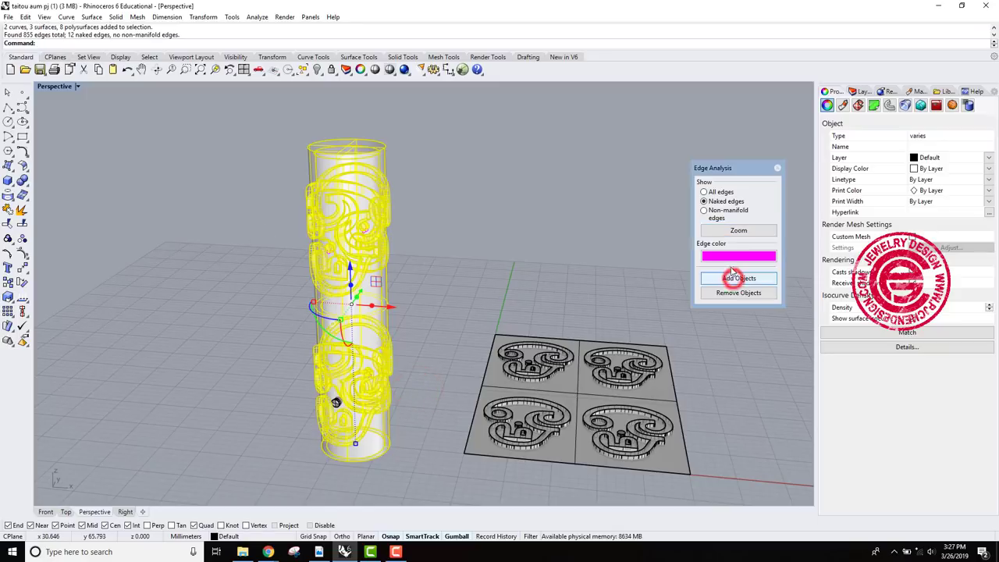
click(482, 206)
Step: Delete the small round nose pieces of the upper face motifs, including the loose surface with naked edges
right_drag(459, 217, 516, 213)
scroll(411, 266, up, 6)
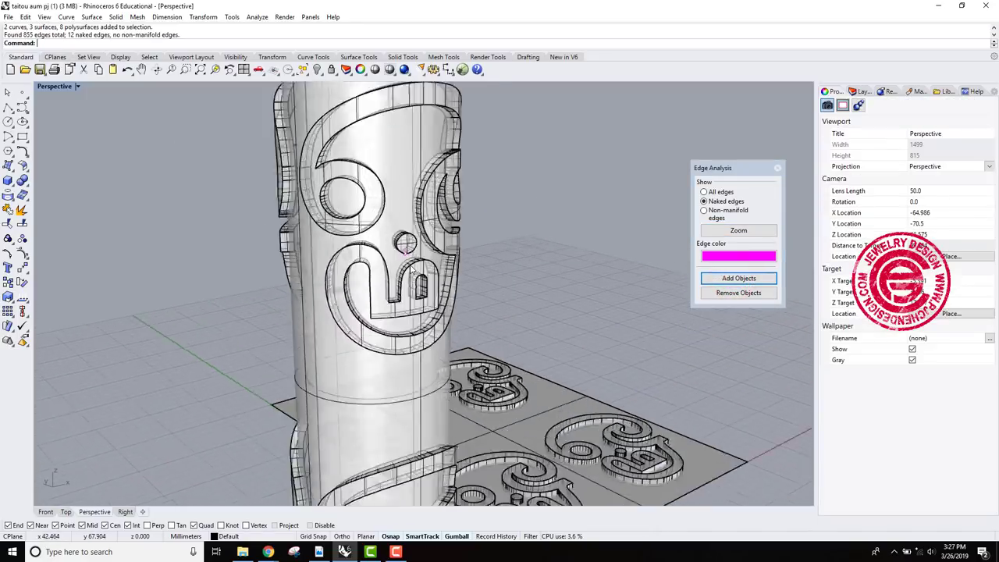
scroll(411, 265, up, 5)
click(394, 248)
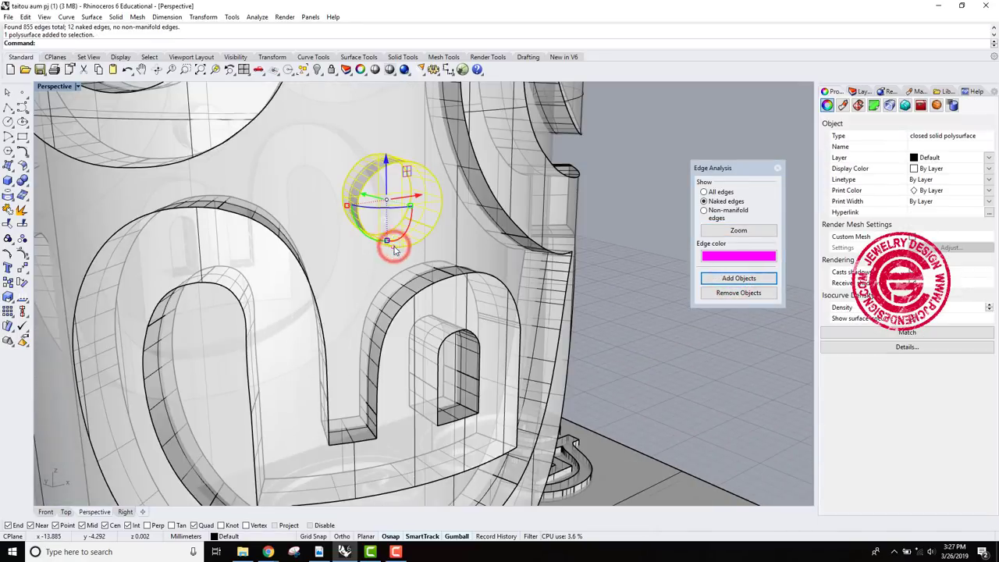
key(Delete)
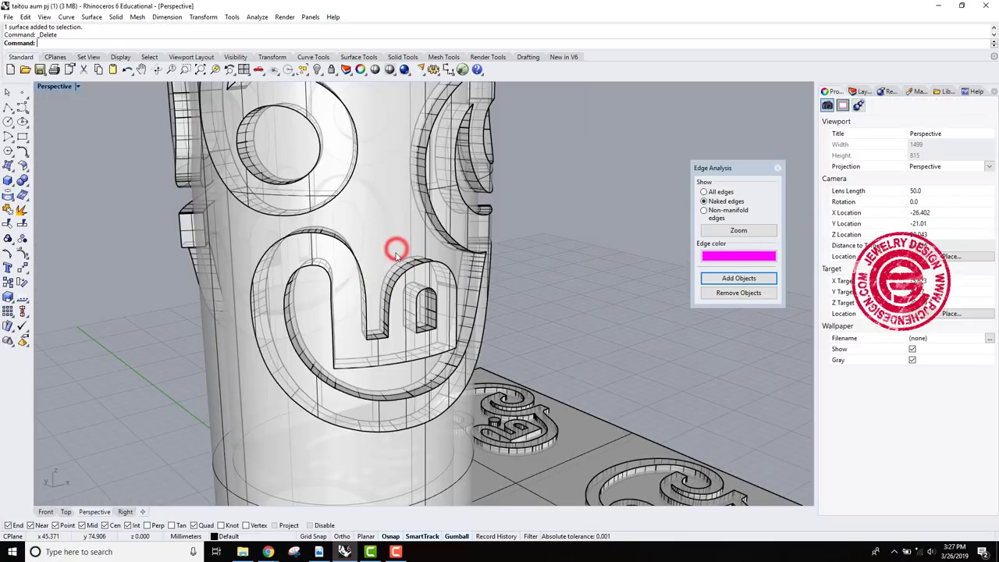
scroll(398, 241, down, 8)
click(417, 86)
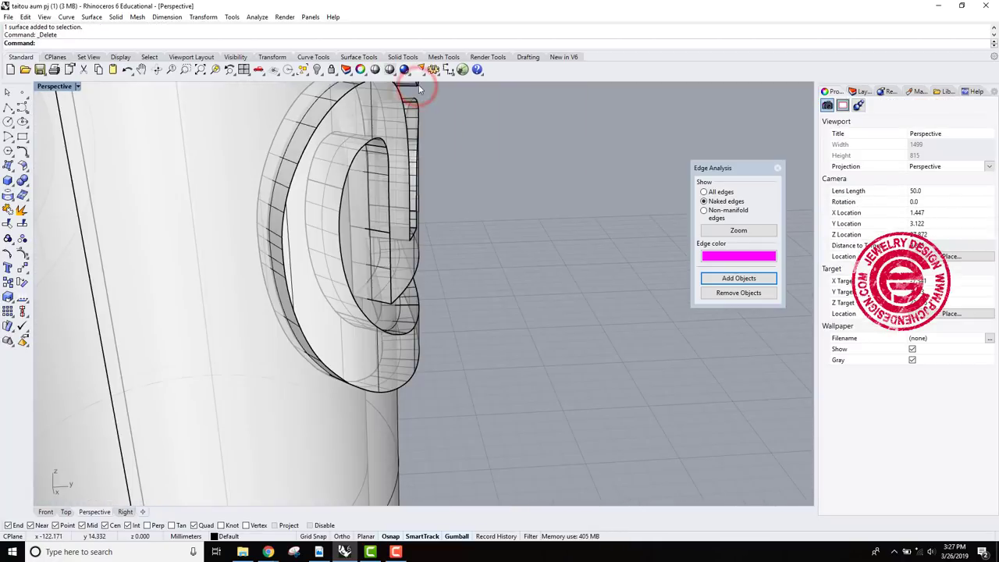
key(Delete)
Step: Delete the small round nose pieces of the lower face motifs, including the leftover loose surface
scroll(470, 258, down, 8)
shift+right_drag(475, 344, 487, 172)
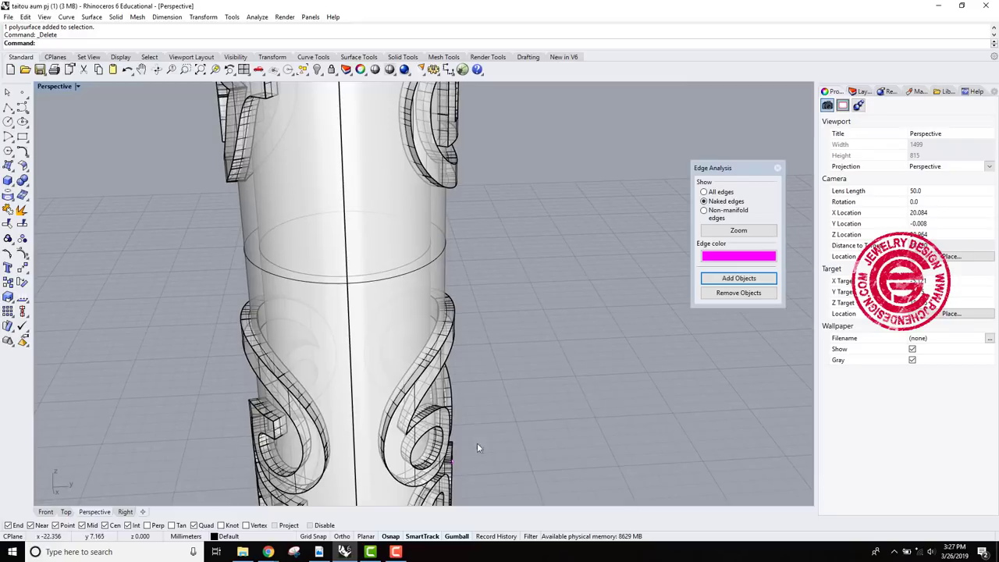
scroll(477, 443, up, 6)
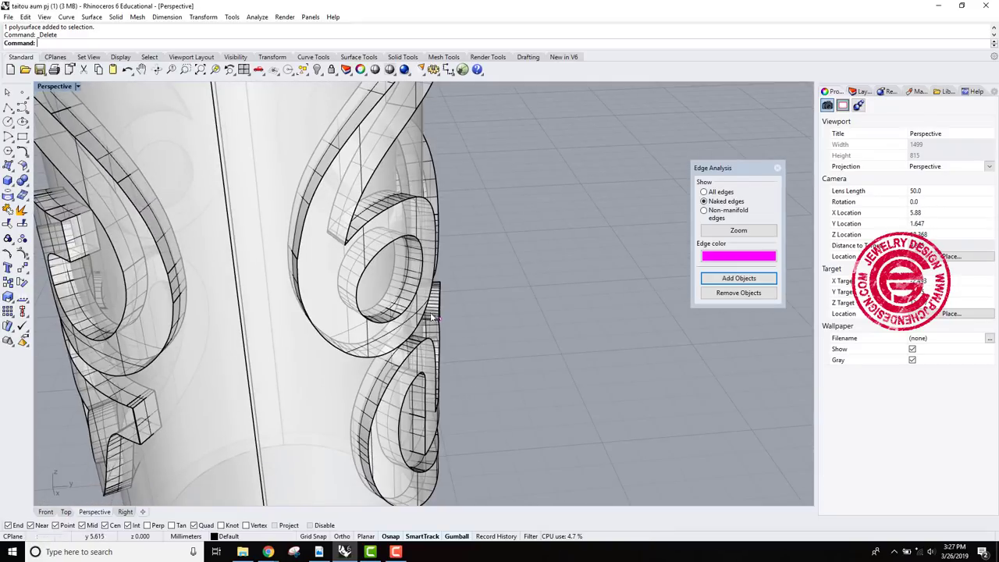
click(433, 303)
key(Delete)
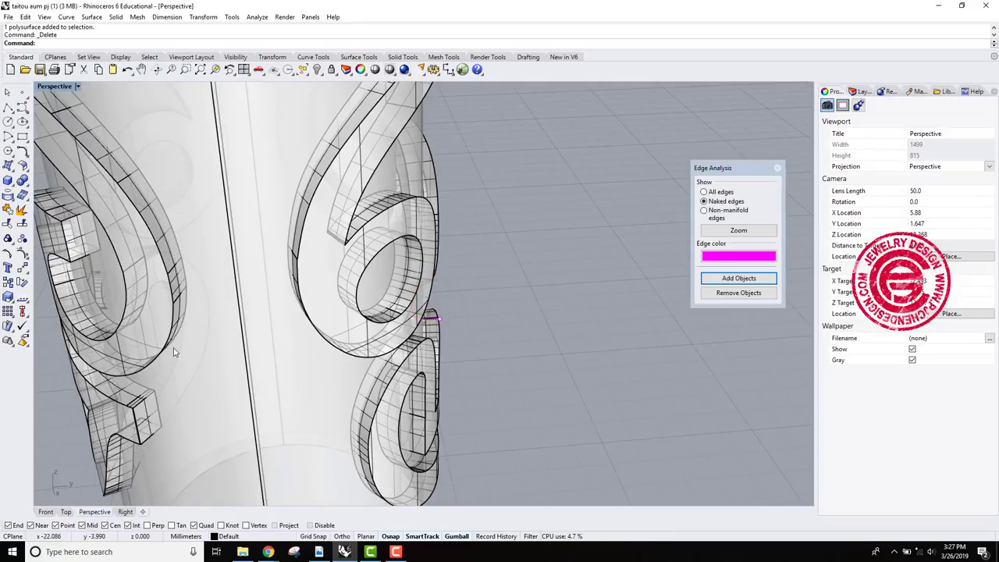
shift+right_drag(175, 352, 373, 317)
scroll(372, 317, down, 4)
shift+right_drag(219, 357, 428, 282)
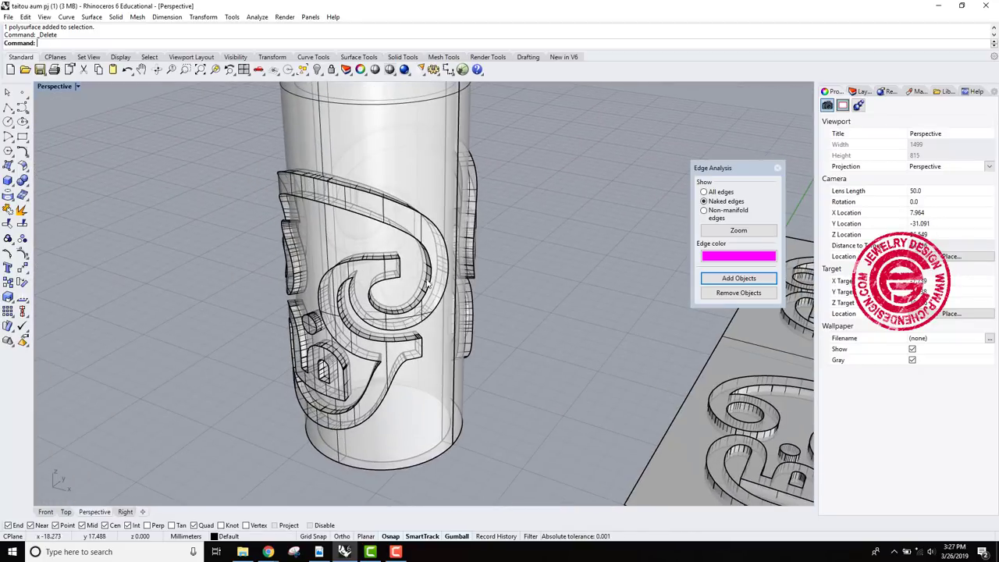
scroll(334, 316, up, 3)
click(304, 341)
key(Delete)
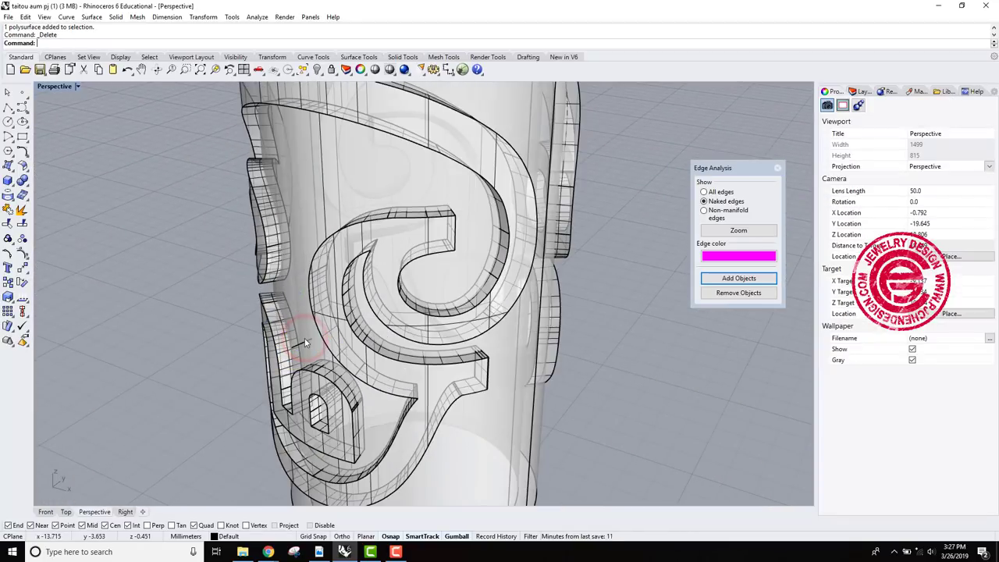
click(304, 342)
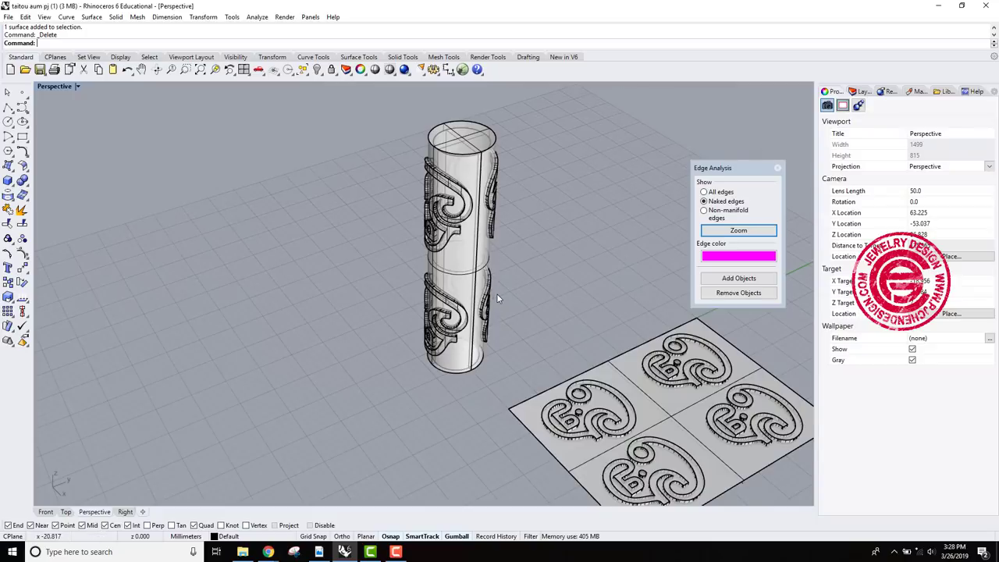
Step: Recheck the cylinder and its remaining ornaments for naked edges by adding them to the edge analysis again
scroll(504, 302, up, 2)
drag(534, 317, 322, 129)
click(733, 277)
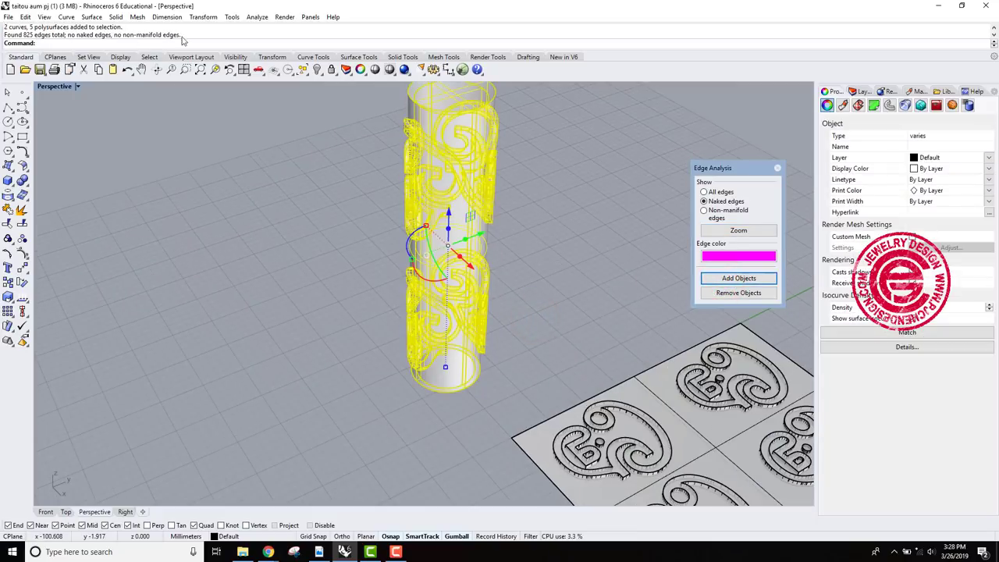
shift+right_drag(271, 218, 193, 260)
click(461, 237)
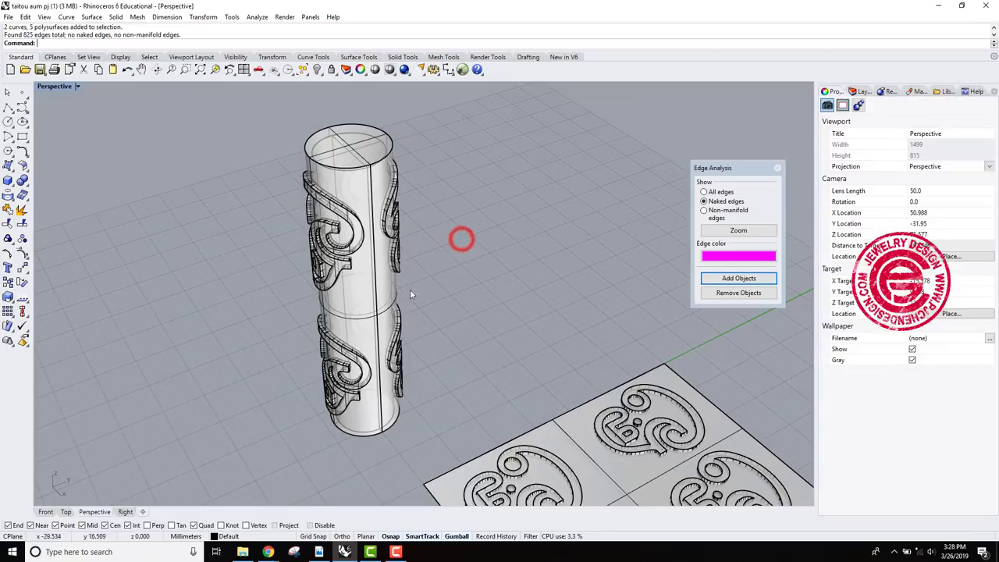
Step: Try to Boolean union the cylinder with the remaining relief ornaments
right_drag(410, 288, 441, 265)
drag(466, 316, 231, 220)
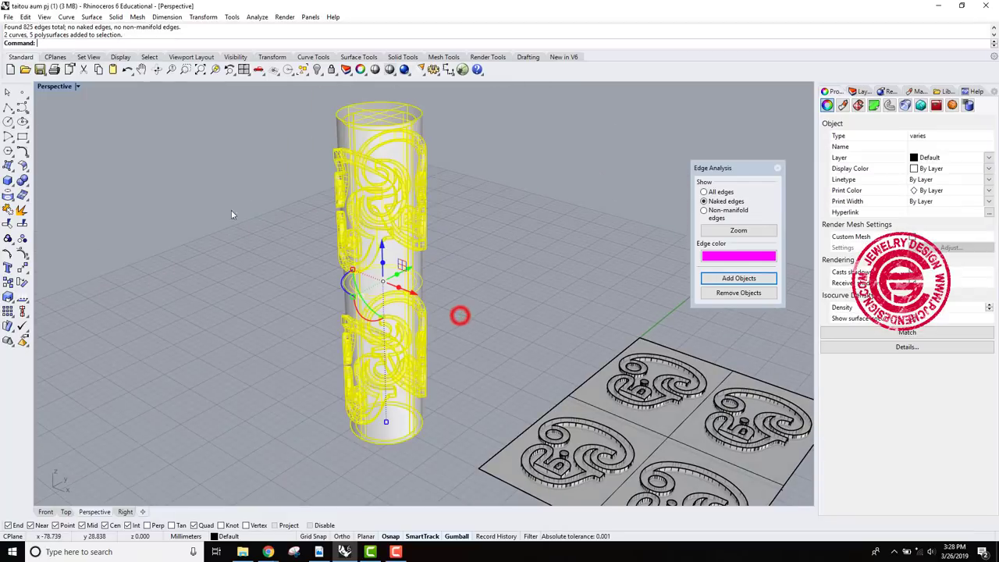
click(21, 180)
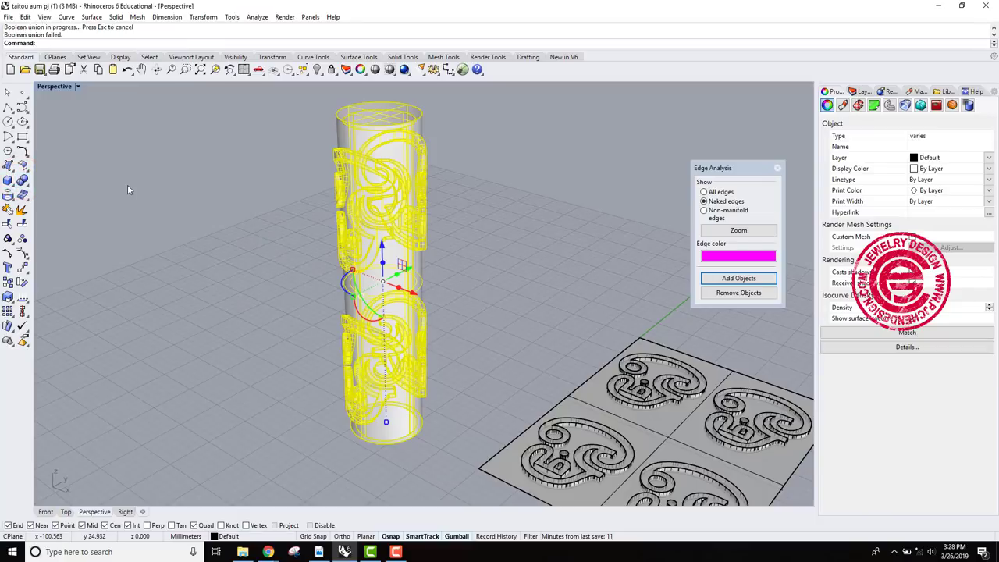
click(225, 242)
Step: Examine how the upper relief ornaments meet the cylinder wall, picking individual pieces to check their extent
mouse_move(425, 224)
right_down()
mouse_move(448, 230)
mouse_move(438, 260)
right_up()
scroll(438, 260, up, 3)
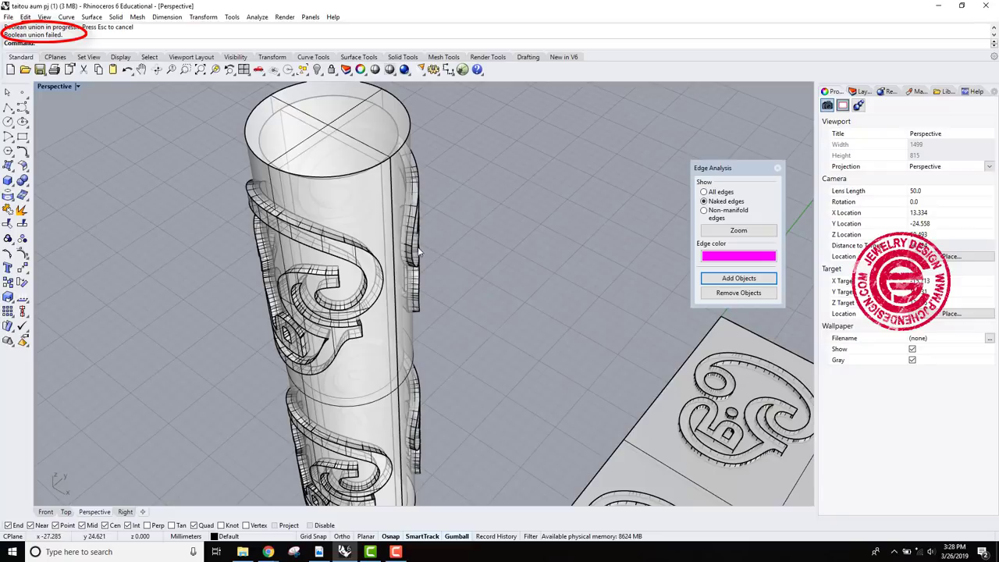
click(417, 249)
right_drag(447, 183, 440, 218)
scroll(421, 285, up, 4)
shift+right_drag(415, 300, 424, 217)
click(487, 213)
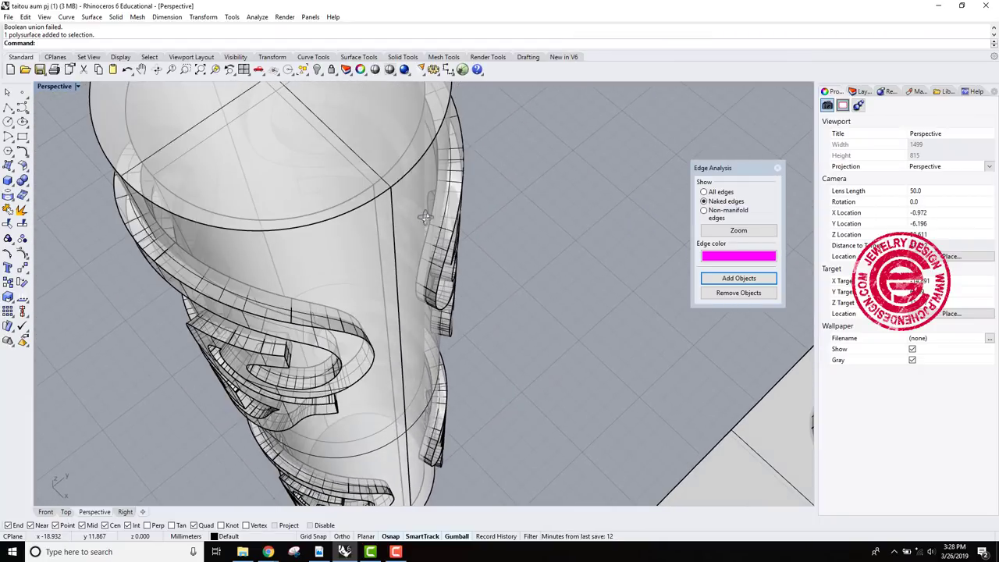
click(458, 288)
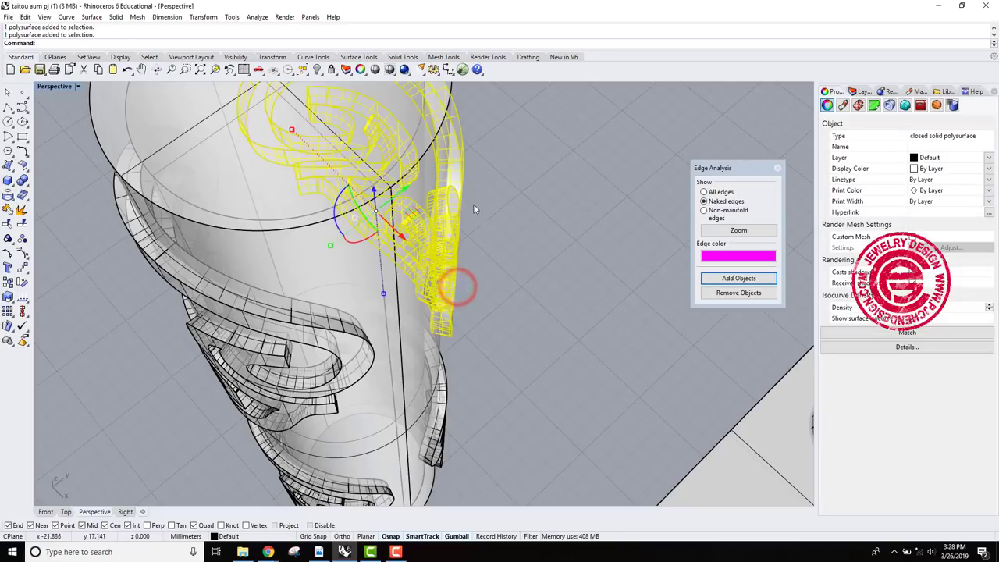
click(504, 222)
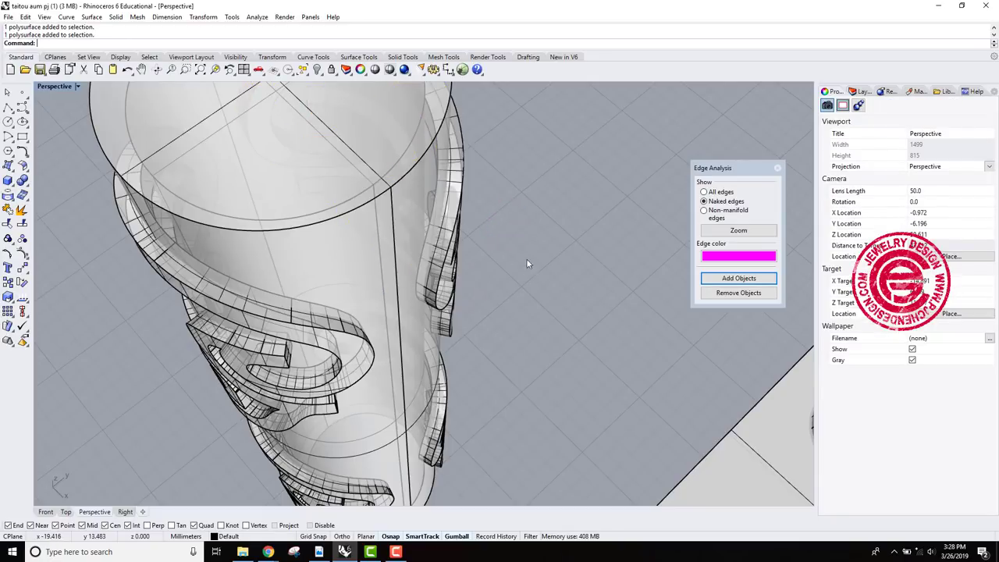
Step: Delete the wrapped relief ornaments from the upper and lower parts of the cylinder, keeping the plain cylinder
scroll(483, 262, down, 8)
shift+right_drag(515, 284, 434, 263)
scroll(399, 246, up, 3)
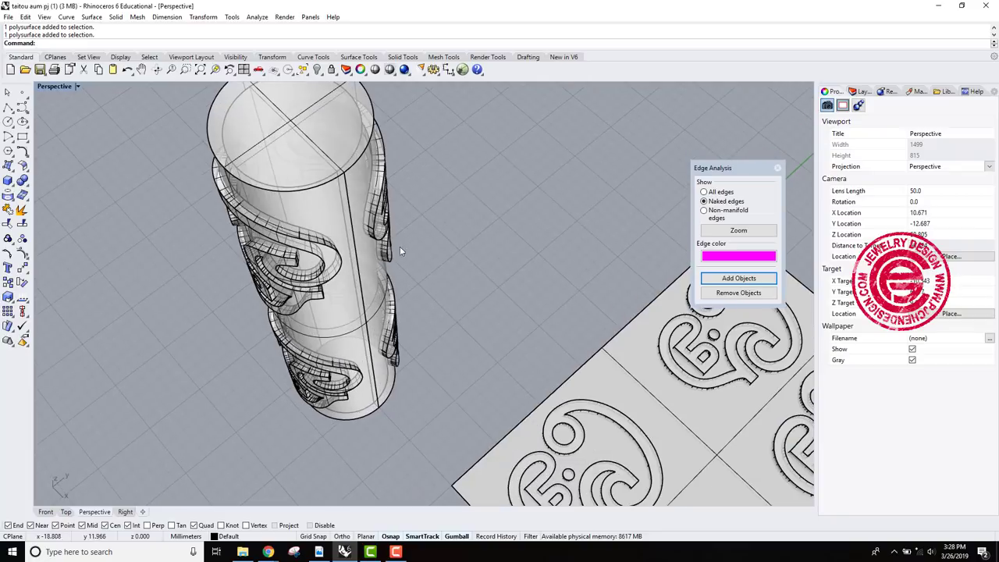
click(394, 249)
key(Delete)
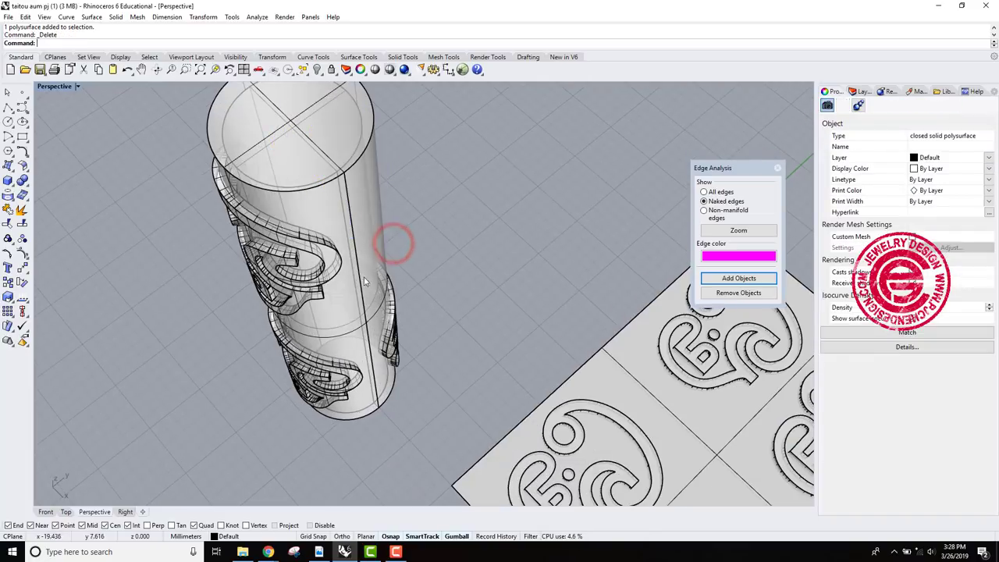
click(253, 277)
key(Delete)
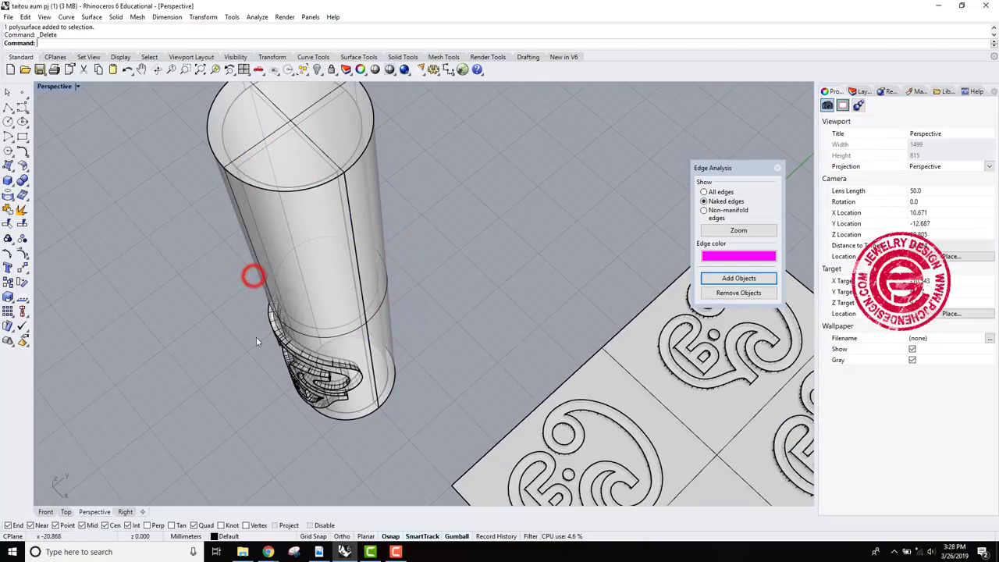
click(275, 339)
key(Delete)
Step: Delete the two flat motif copies on the side of the base plane farther from the cylinder
scroll(365, 307, down, 5)
shift+right_drag(529, 375, 474, 323)
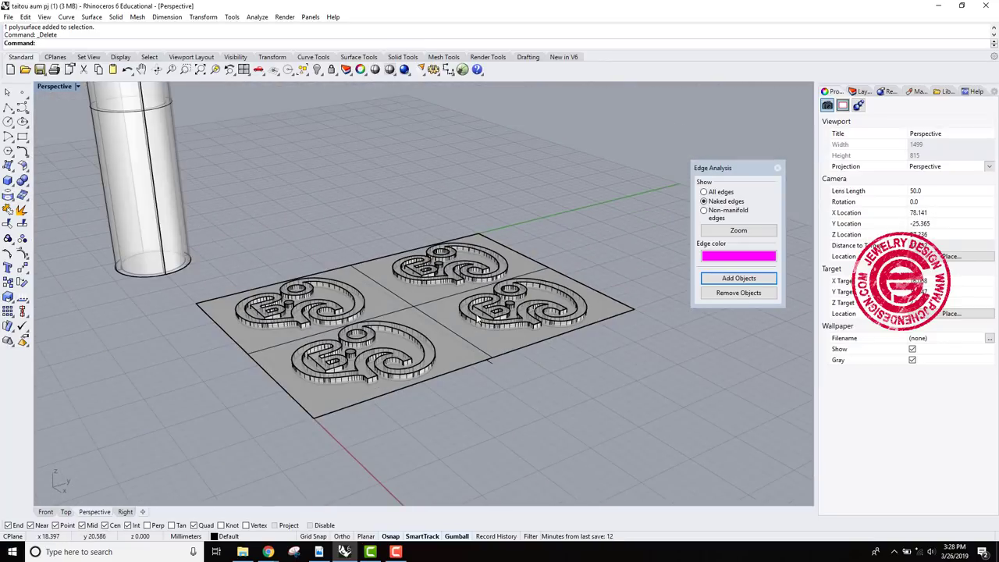
click(542, 317)
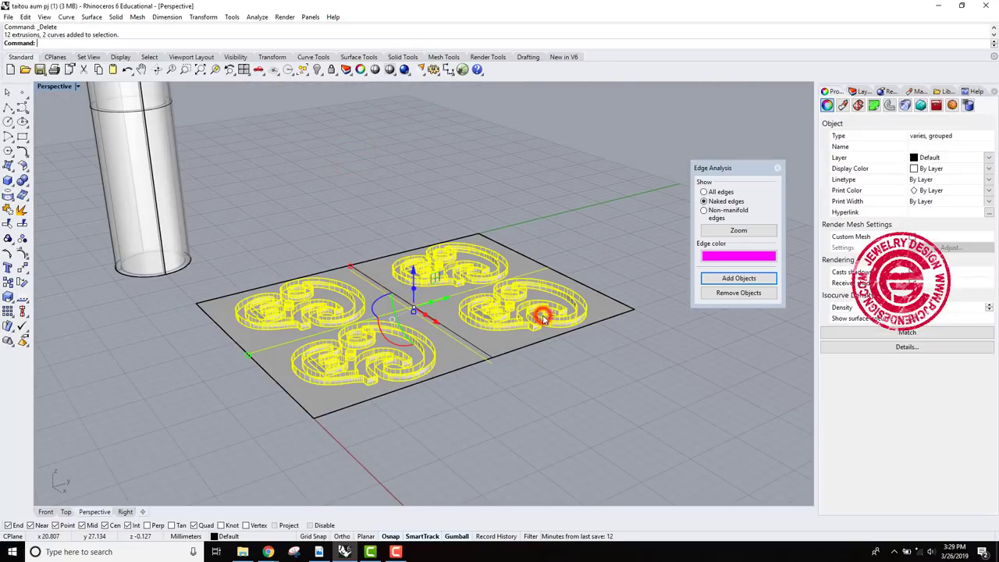
key(Delete)
click(453, 269)
key(Delete)
click(487, 311)
key(Delete)
drag(380, 178, 613, 397)
key(Delete)
Step: Delete the front flat motif copy along with its small leftover piece, keeping only the motif nearest the cylinder
click(391, 377)
key(Delete)
click(350, 349)
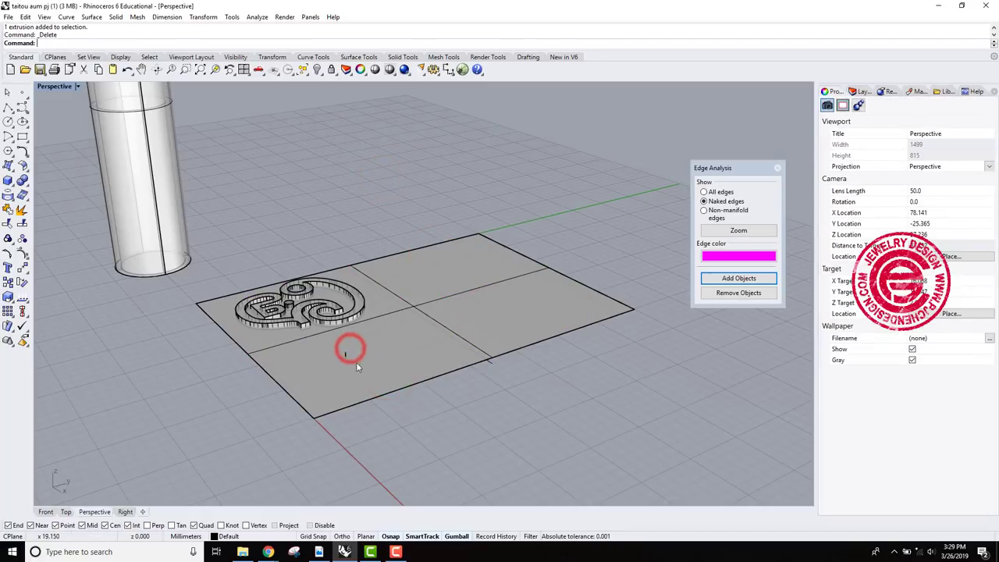
click(346, 355)
key(Delete)
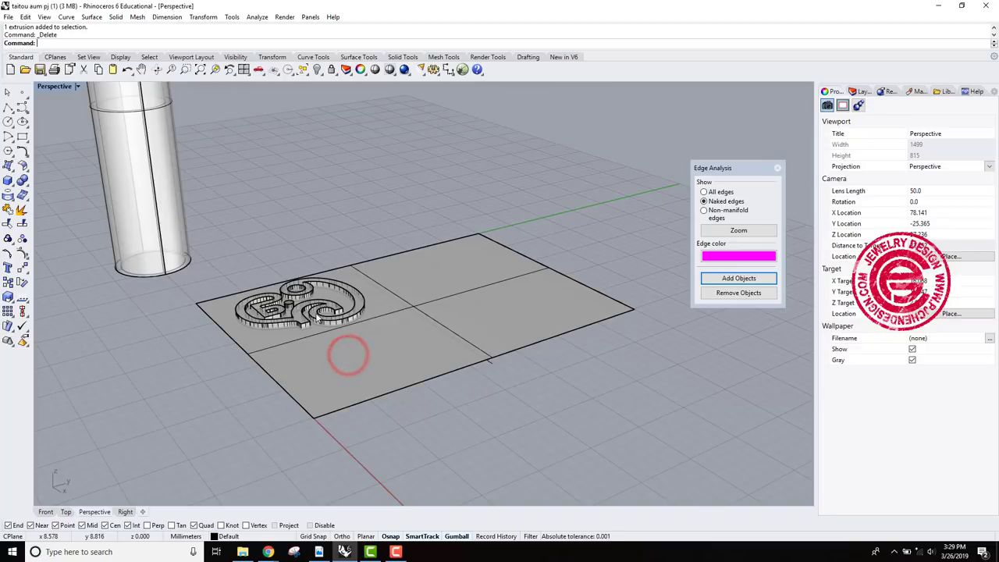
Step: Check the remaining flat motif for naked edges by adding its extrusions to the edge analysis
scroll(265, 293, up, 8)
drag(142, 147, 623, 474)
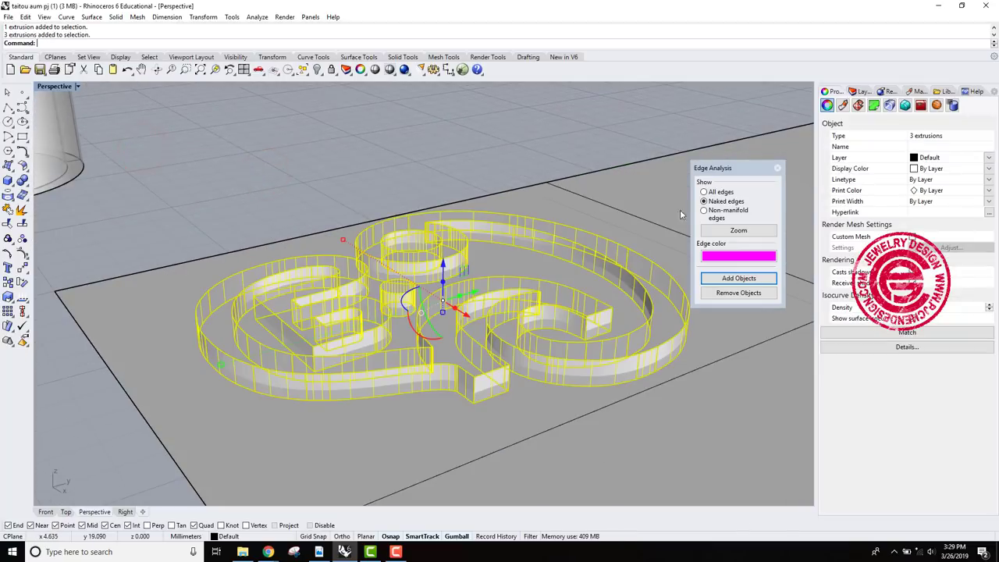
click(734, 280)
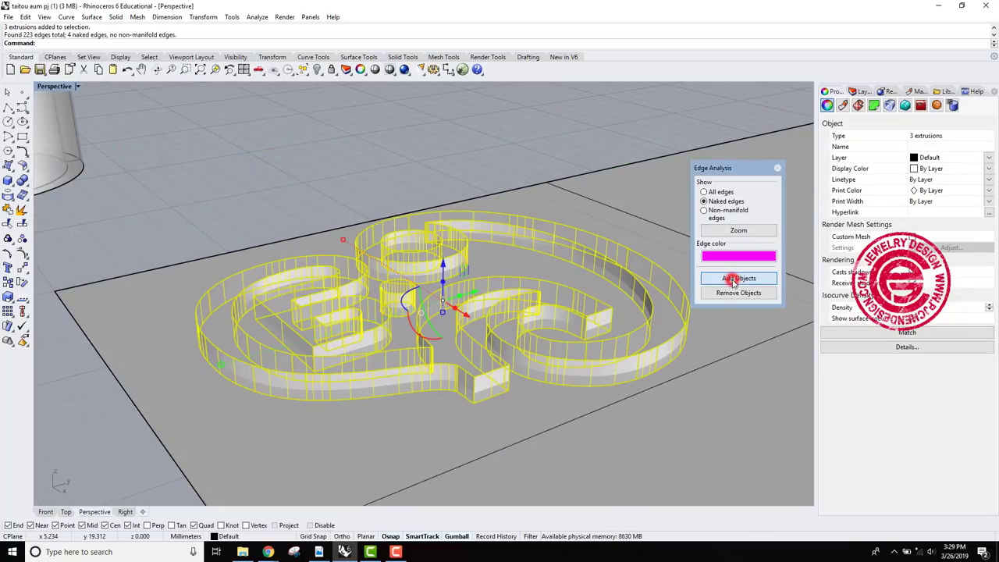
click(404, 200)
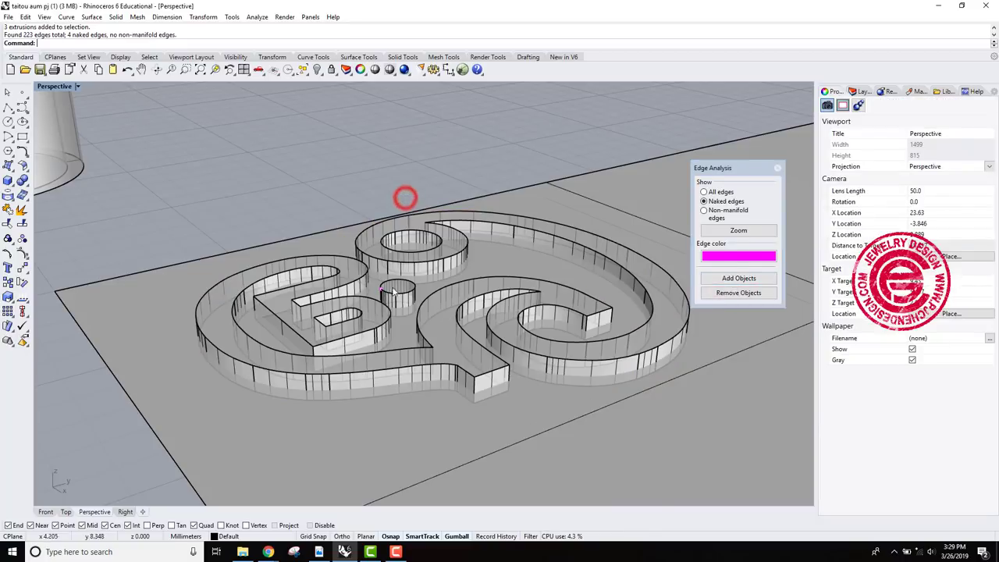
scroll(378, 284, up, 10)
Step: Delete the stray sliver extrusion with naked edges on the side of the motif's small round piece
click(377, 284)
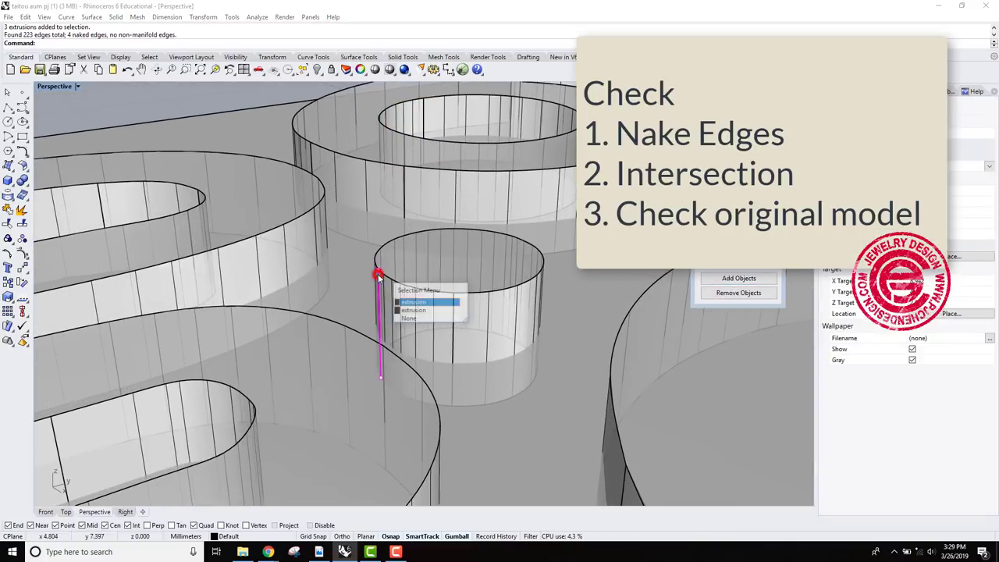
click(401, 301)
key(Delete)
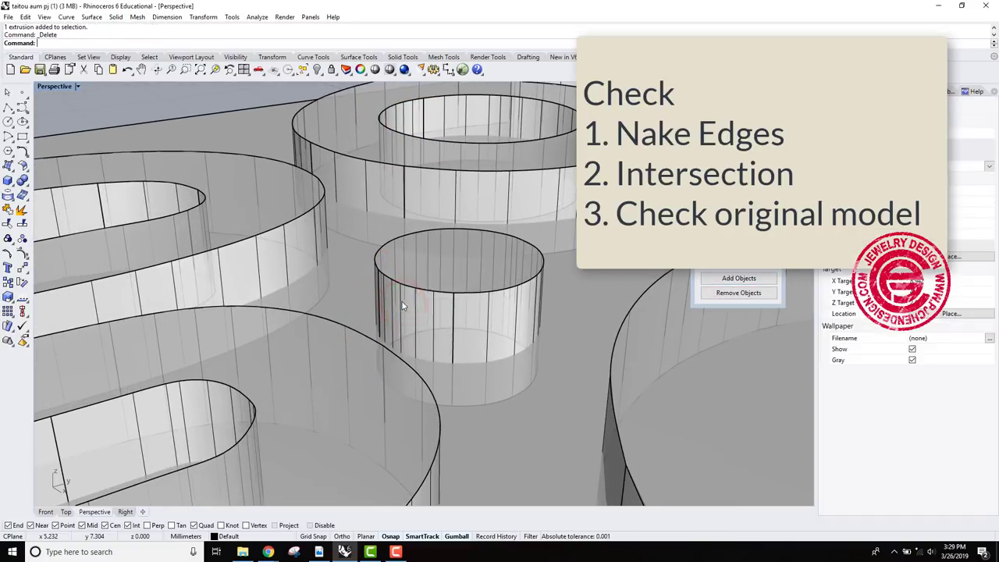
click(380, 285)
scroll(381, 282, down, 8)
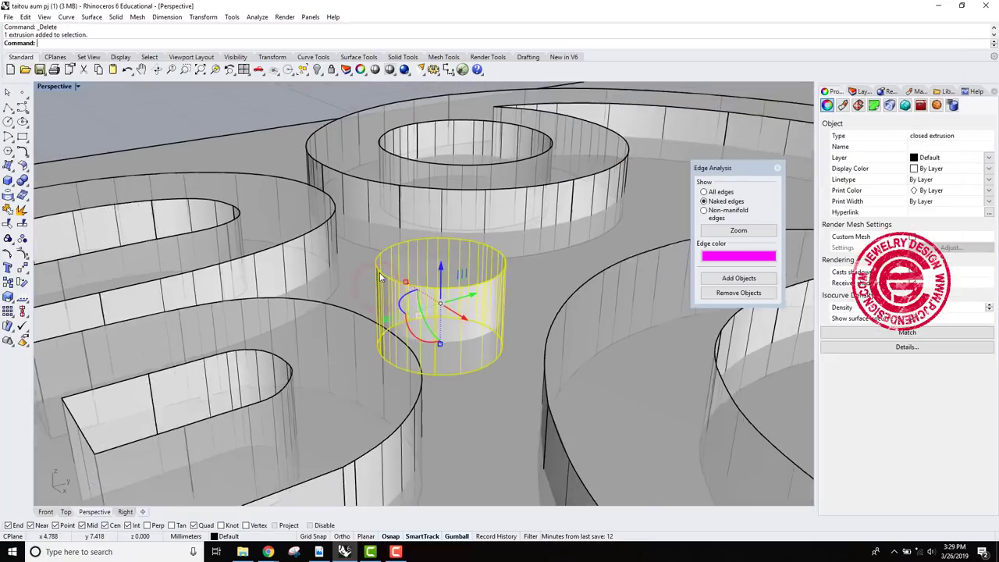
Step: Recheck the two remaining flat motif extrusions for naked edges in the edge analysis
scroll(380, 277, down, 5)
click(292, 207)
drag(247, 171, 548, 304)
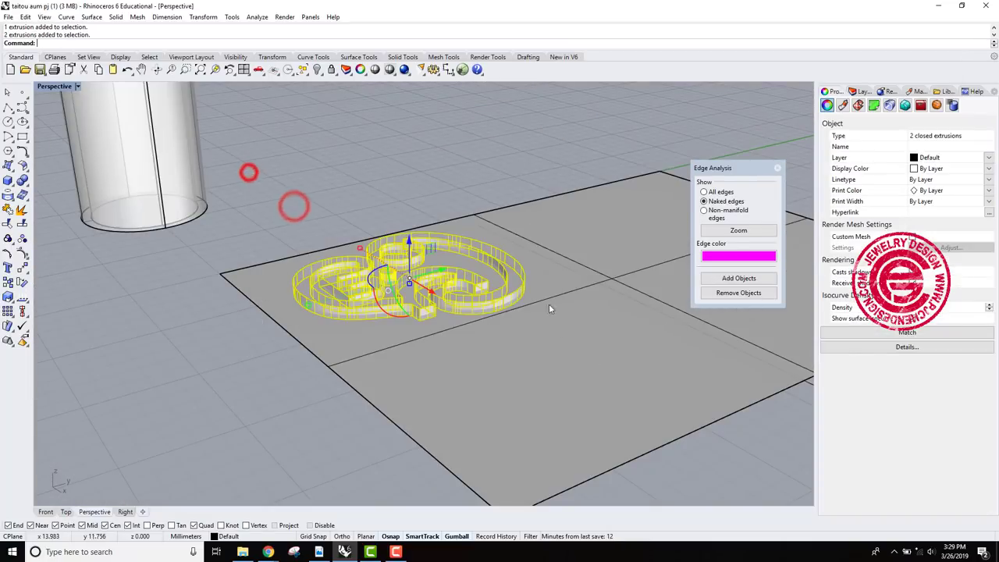
click(725, 278)
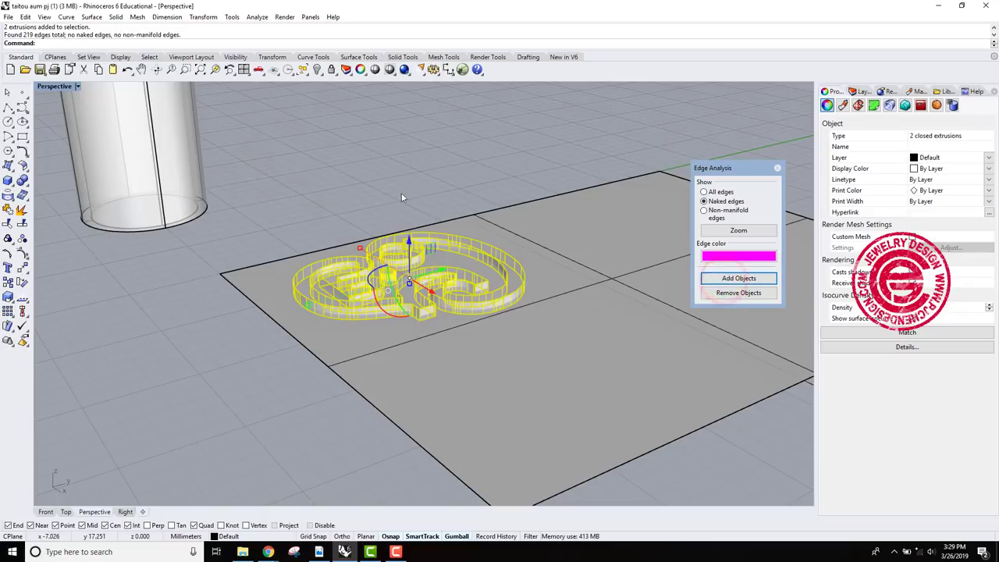
click(380, 173)
Step: Lock the flat base surface beneath the remaining motif
scroll(422, 295, up, 10)
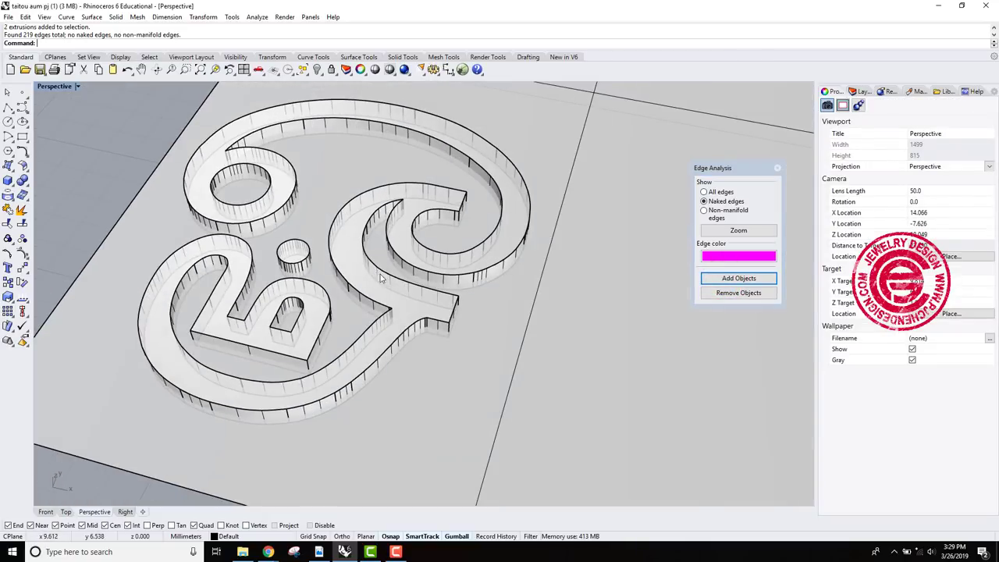
mouse_move(398, 305)
right_down()
mouse_move(372, 238)
mouse_move(380, 291)
mouse_move(404, 315)
right_up()
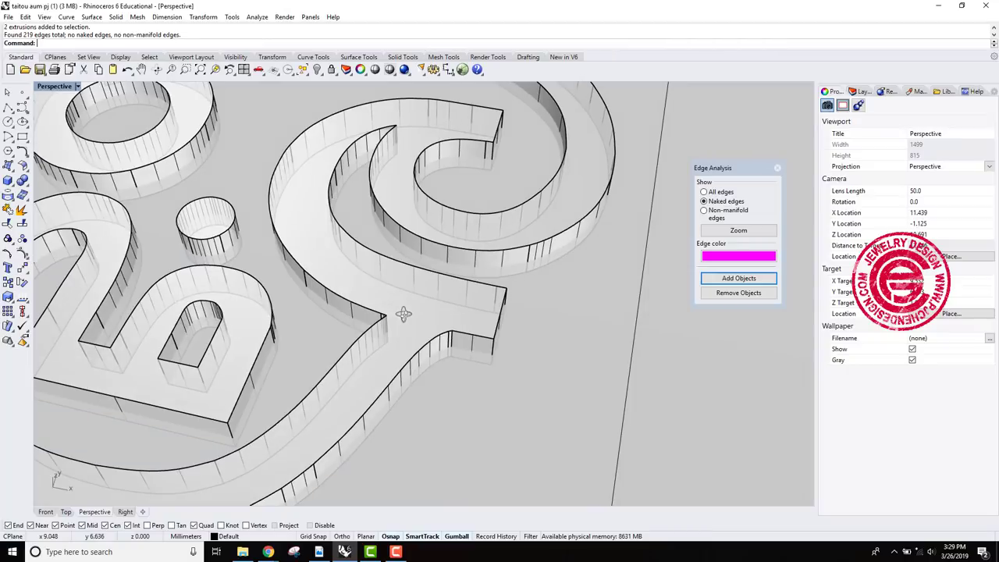
click(409, 315)
click(528, 401)
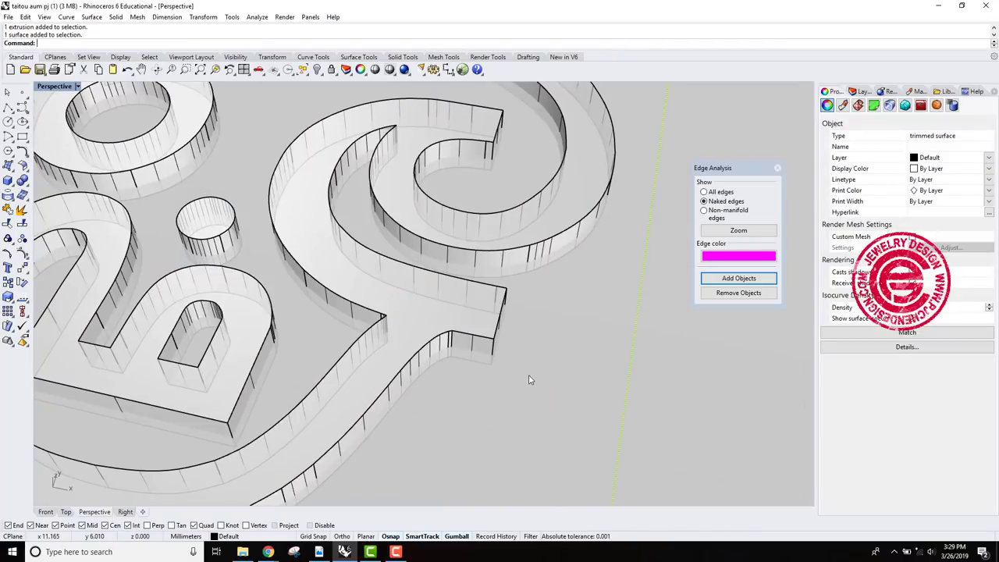
click(330, 70)
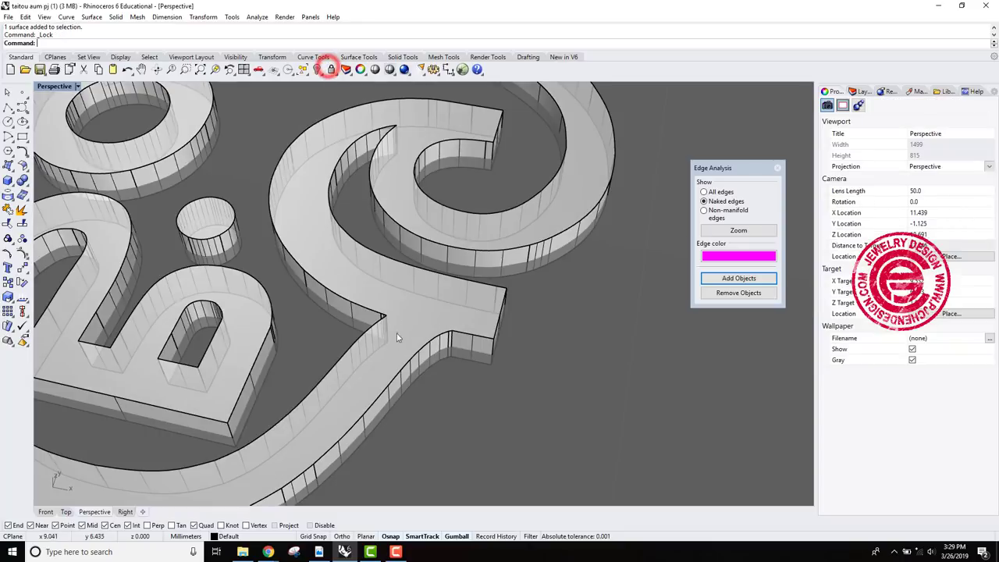
click(411, 379)
scroll(499, 338, down, 6)
click(496, 369)
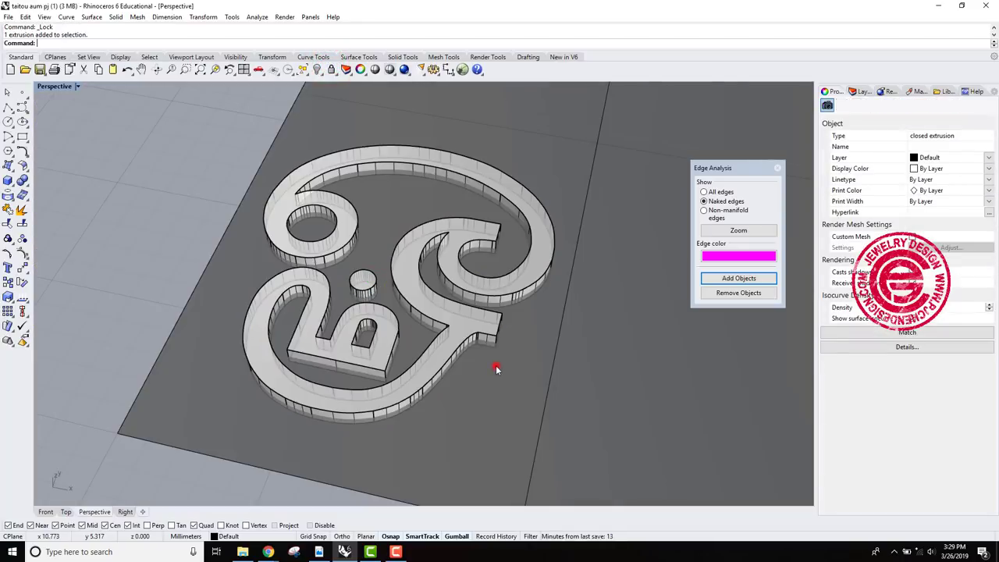
Step: Duplicate the bottom edges of the flat motif extrusions with DupEdge and join them into closed curves
right_drag(497, 366, 520, 276)
double_click(65, 88)
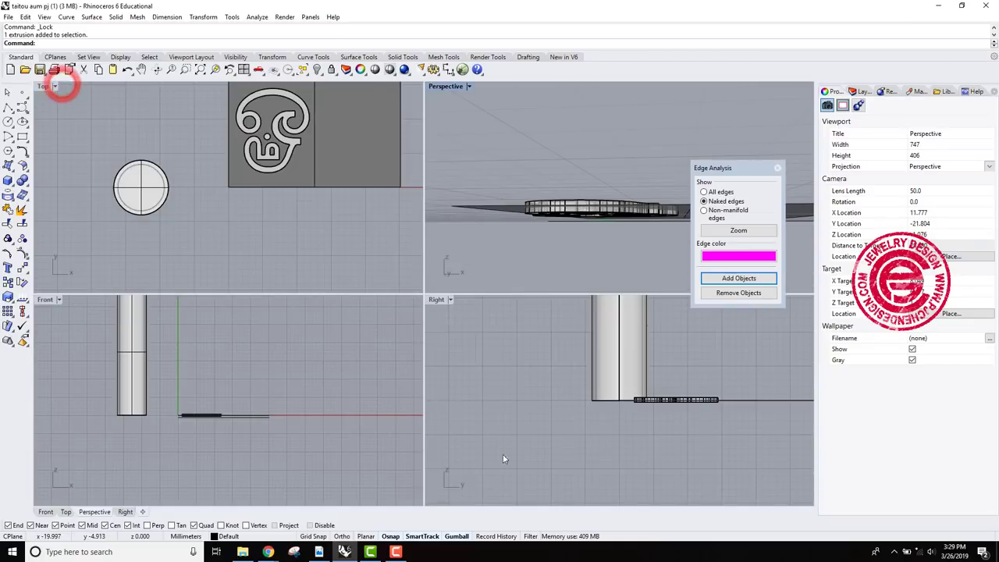
scroll(669, 410, up, 9)
scroll(167, 422, up, 6)
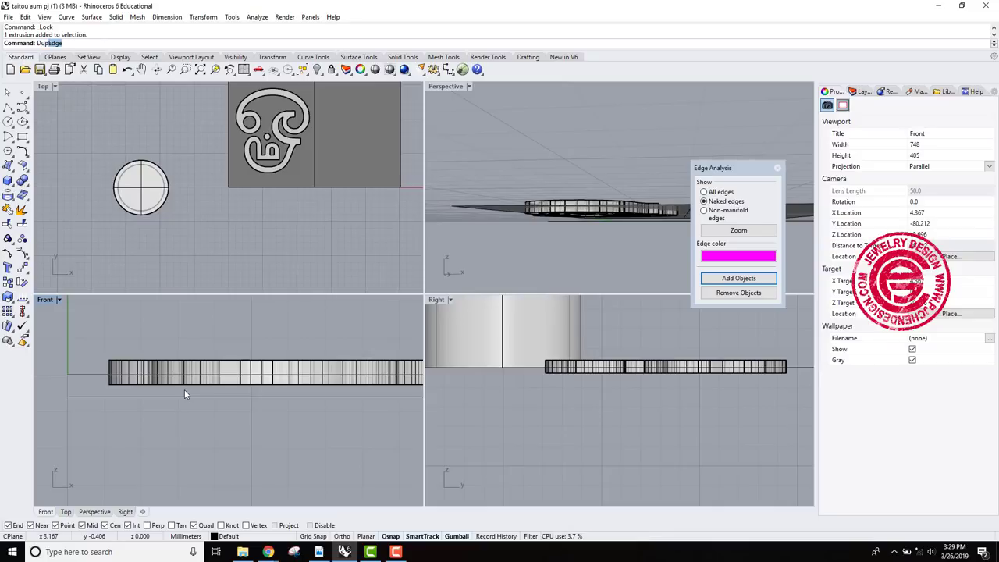
key(Return)
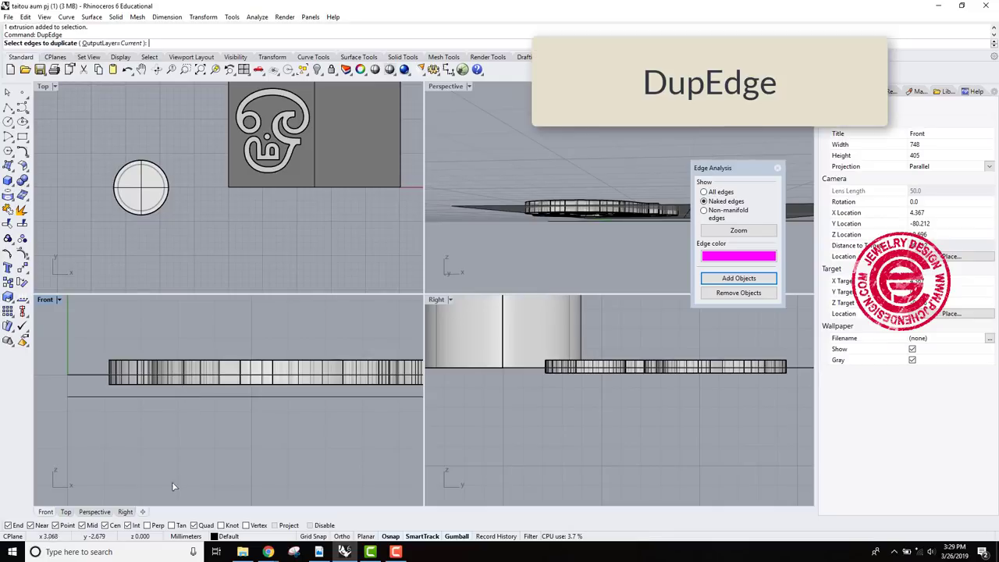
scroll(141, 408, down, 3)
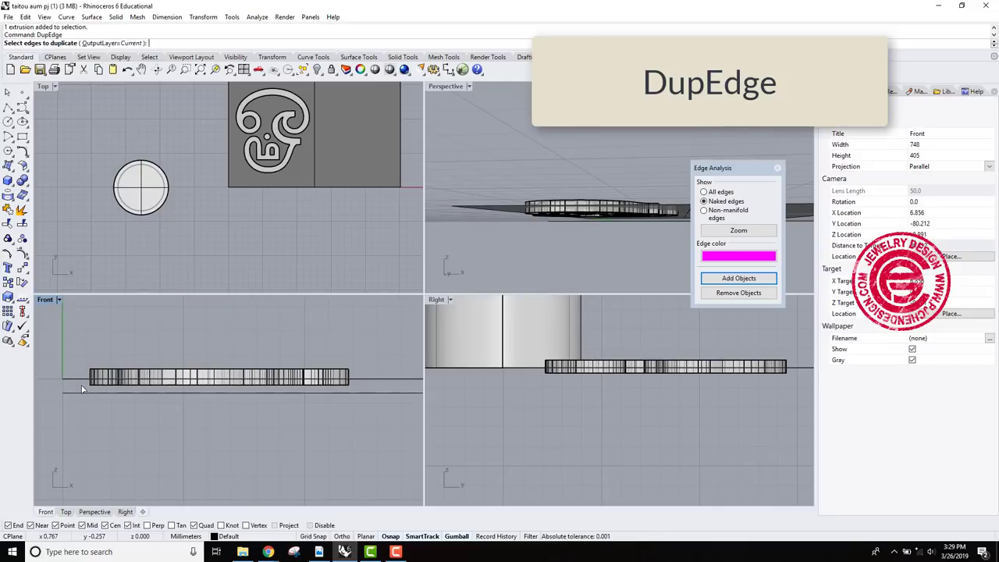
drag(78, 382, 363, 395)
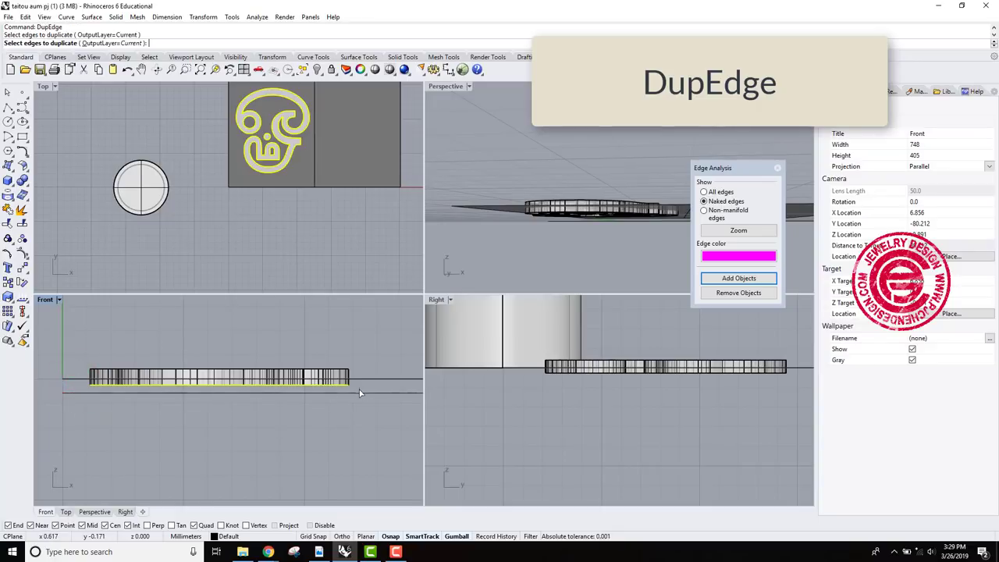
key(Return)
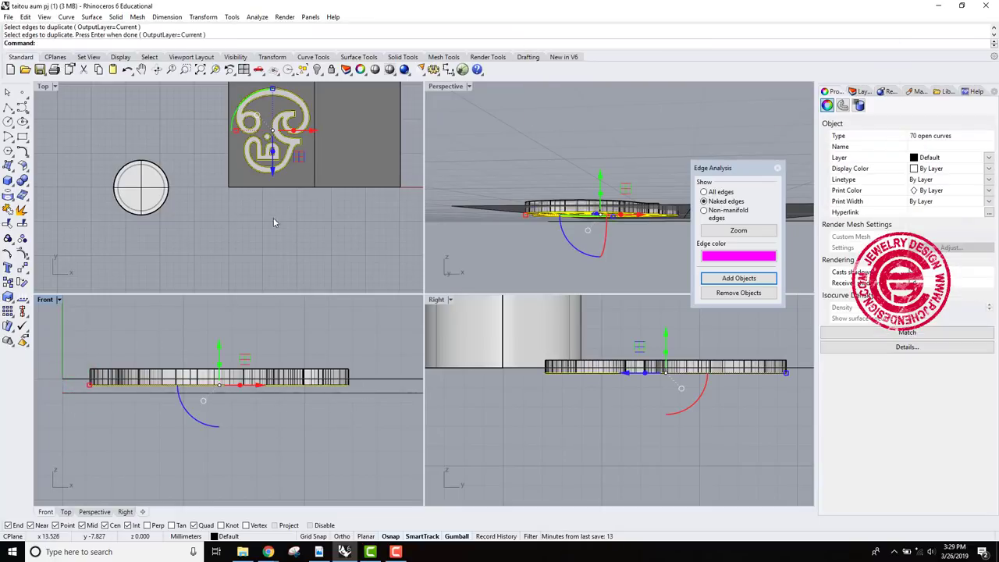
click(8, 209)
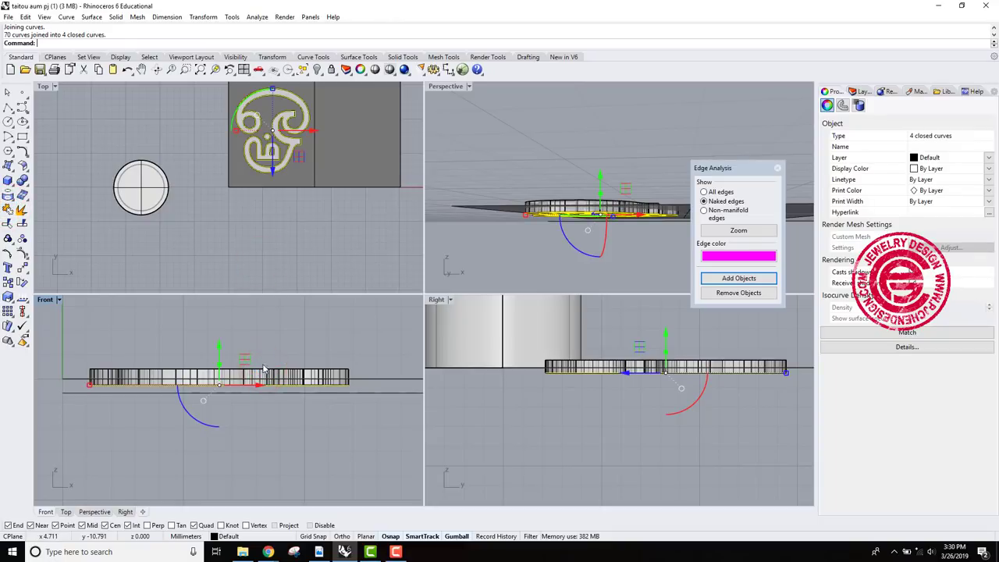
Step: Delete the main motif extrusion and the small round extrusion, keeping the joined outline curves
click(264, 368)
key(Delete)
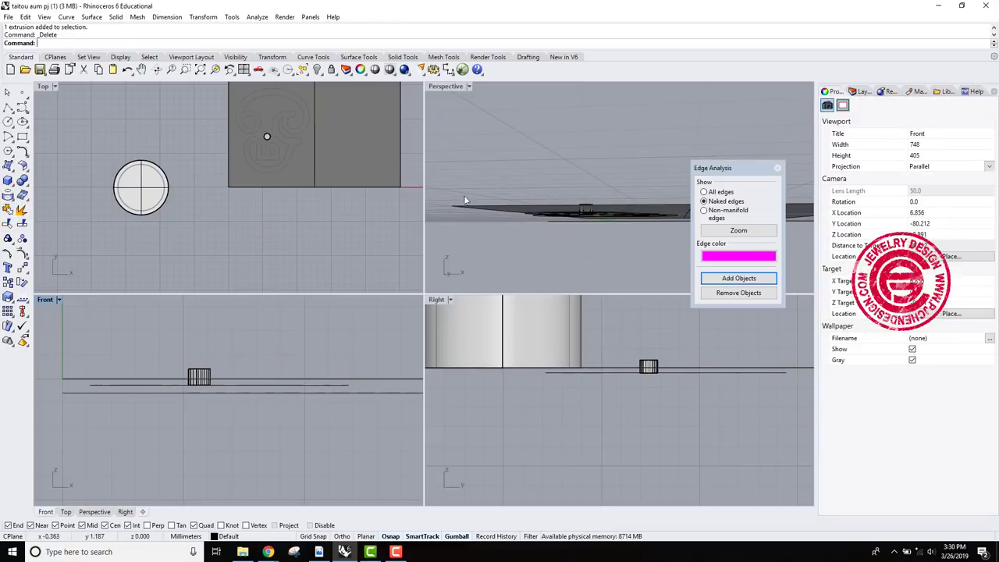
click(201, 370)
key(Delete)
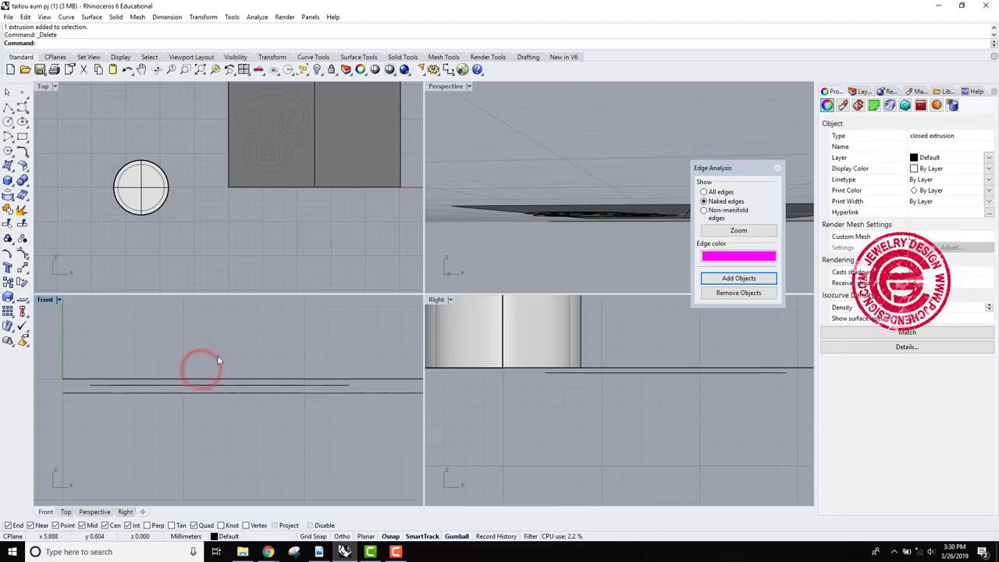
Step: Hide the base surface so only the motif outline curves and the grid lines remain on the plane
right_drag(554, 147, 571, 182)
double_click(446, 87)
click(345, 133)
click(316, 69)
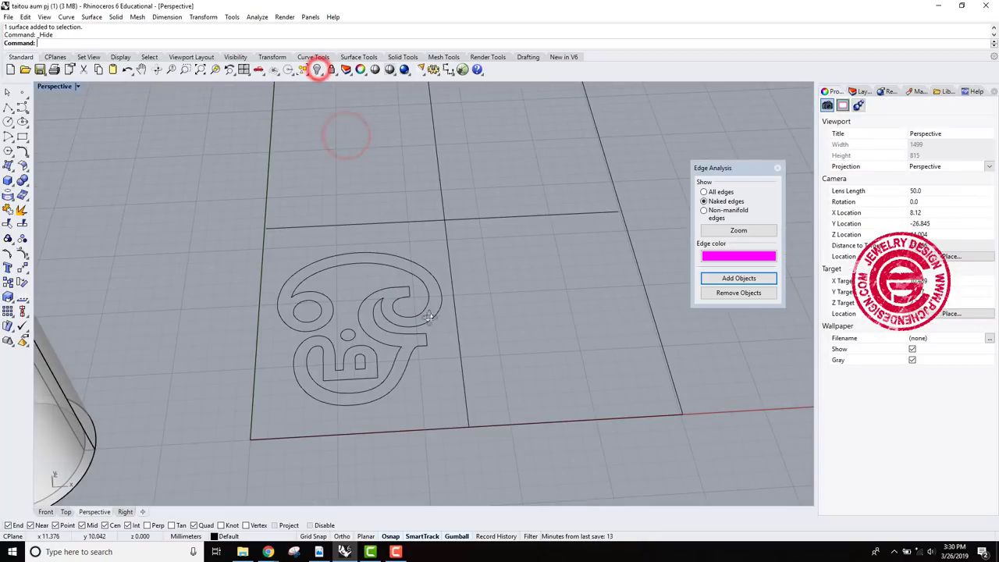
scroll(428, 316, up, 8)
double_click(56, 89)
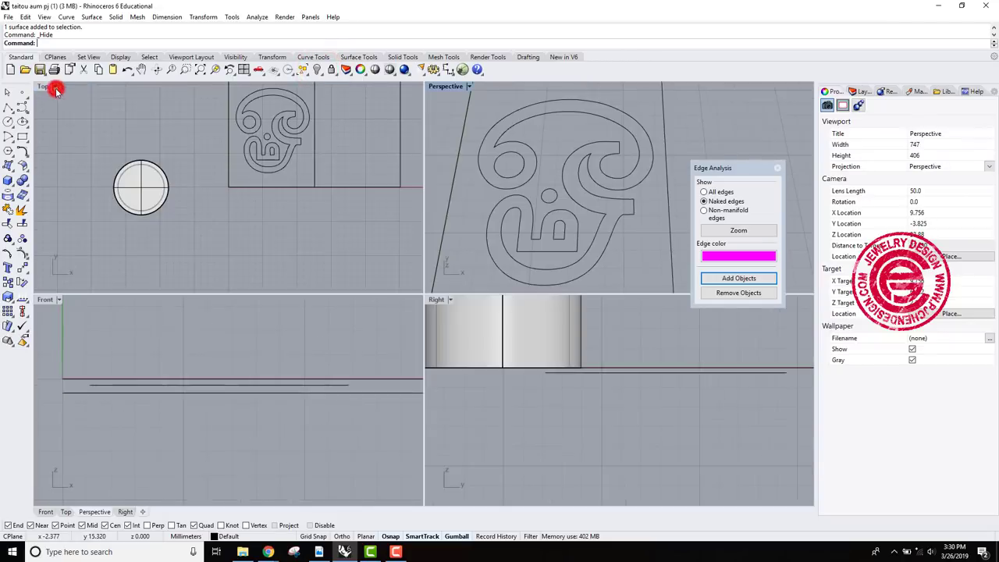
Step: Examine the motif outline curves in the Top view, checking the control points, arch transitions and sharp corner tips closely
double_click(42, 87)
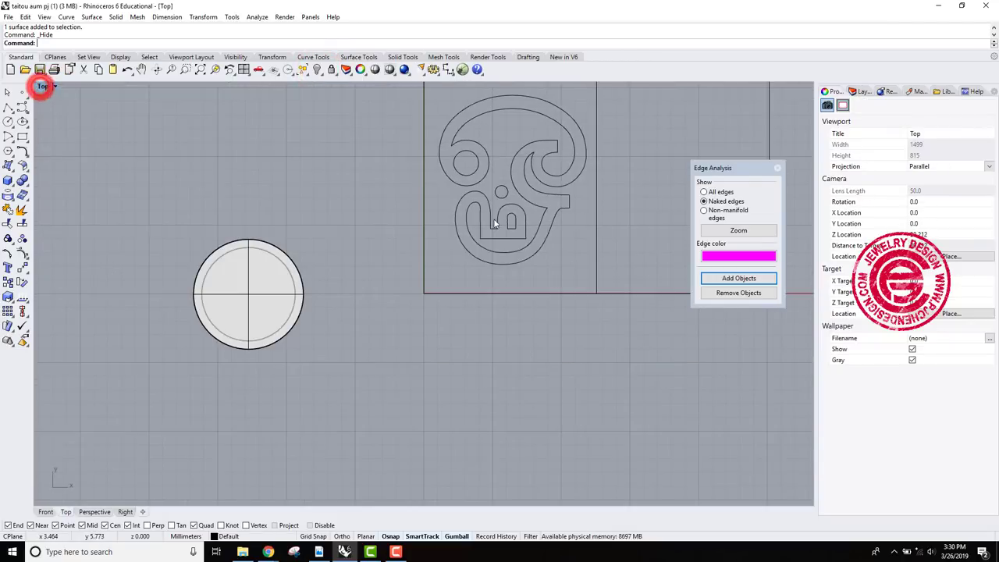
scroll(464, 257, up, 6)
click(468, 251)
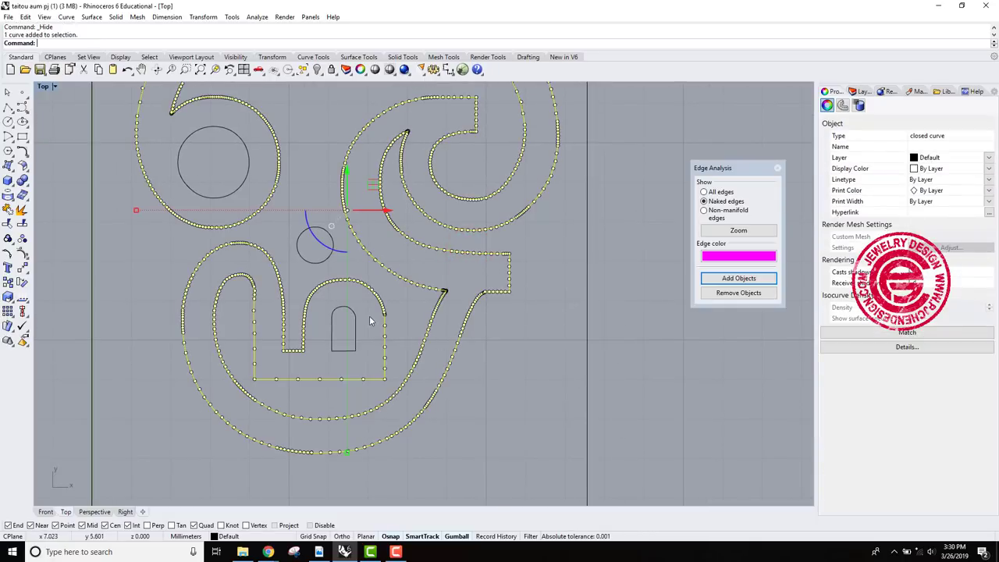
click(477, 357)
scroll(357, 316, up, 5)
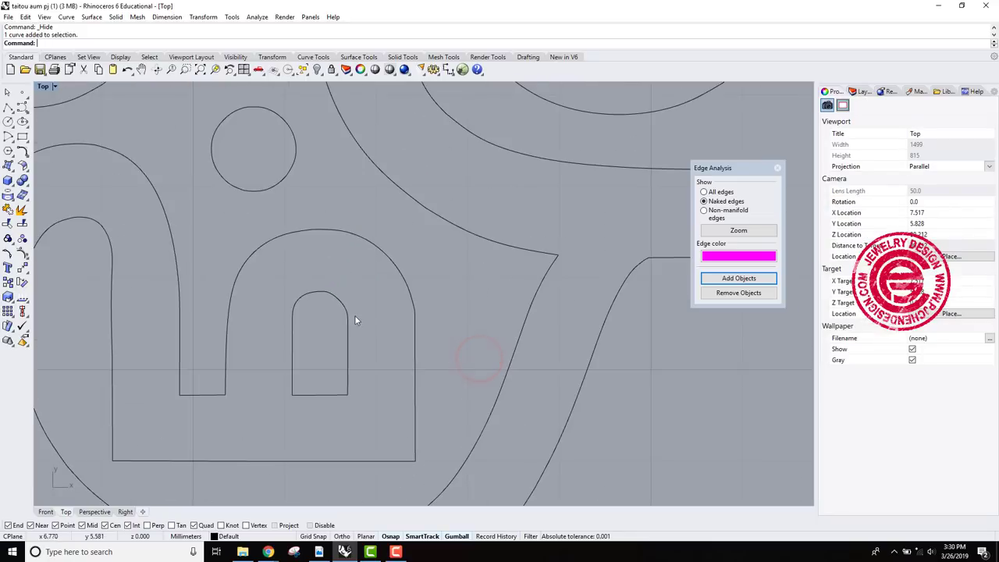
click(273, 243)
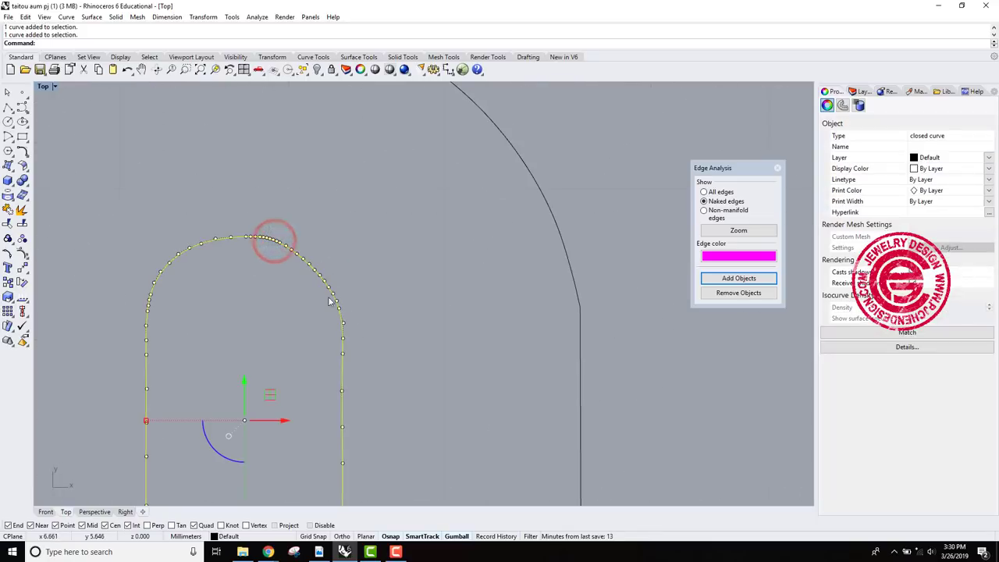
scroll(349, 310, down, 3)
scroll(464, 305, up, 5)
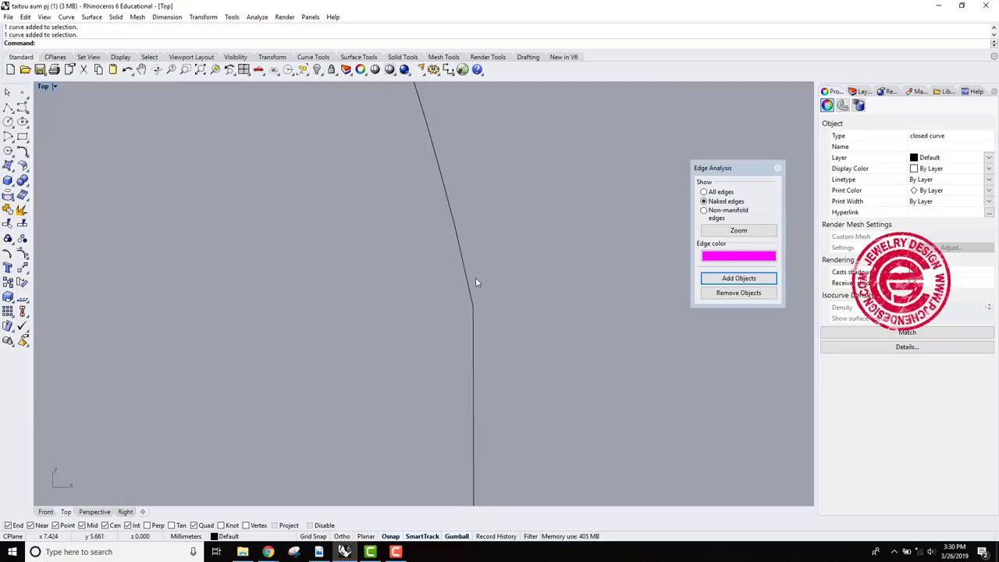
scroll(482, 305, down, 8)
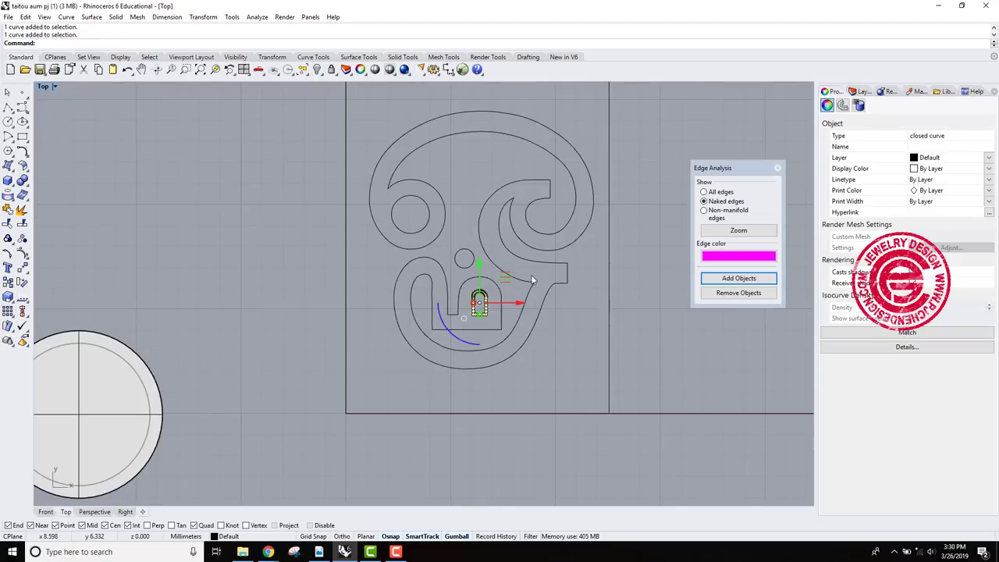
scroll(476, 215, up, 10)
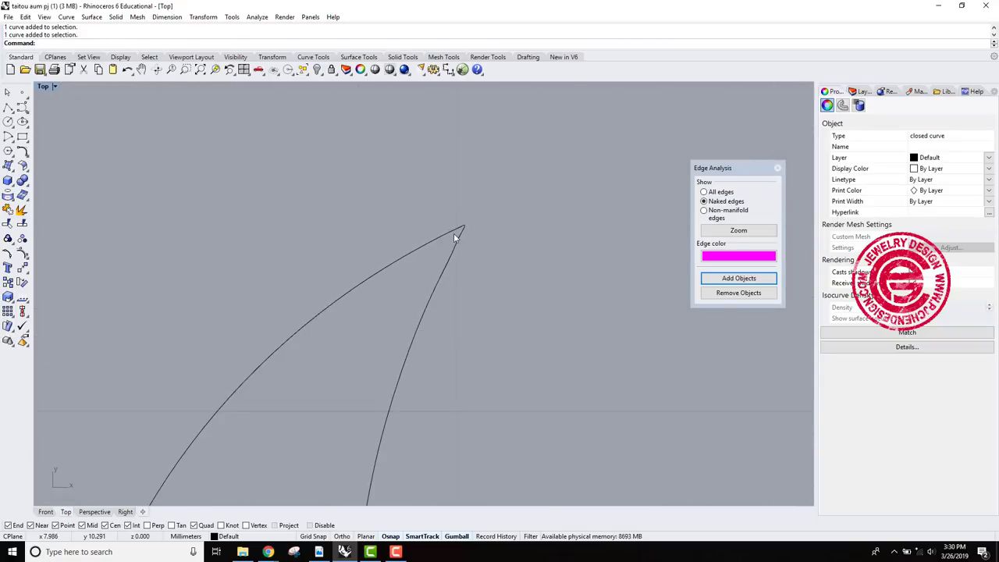
scroll(508, 359, down, 8)
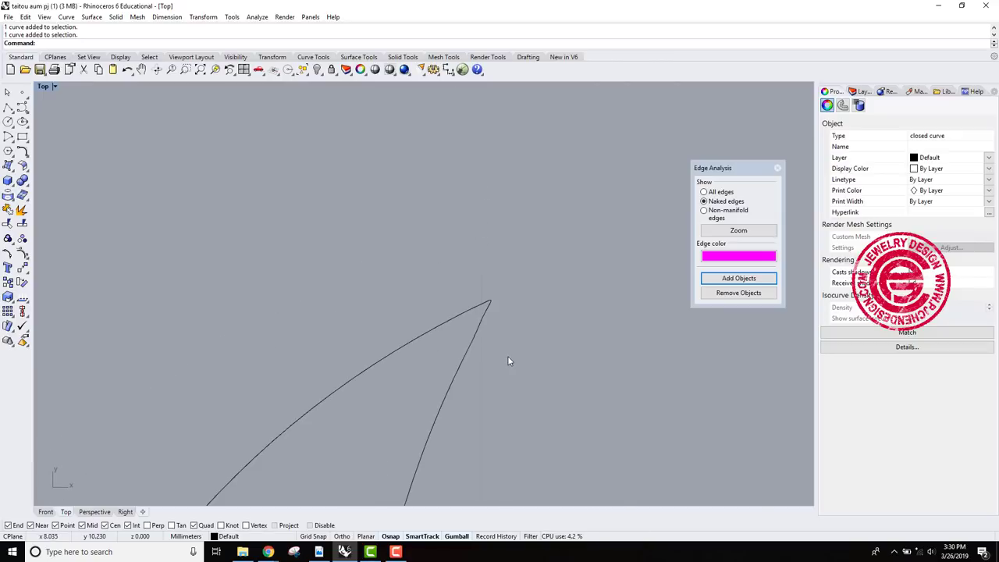
right_drag(508, 361, 428, 253)
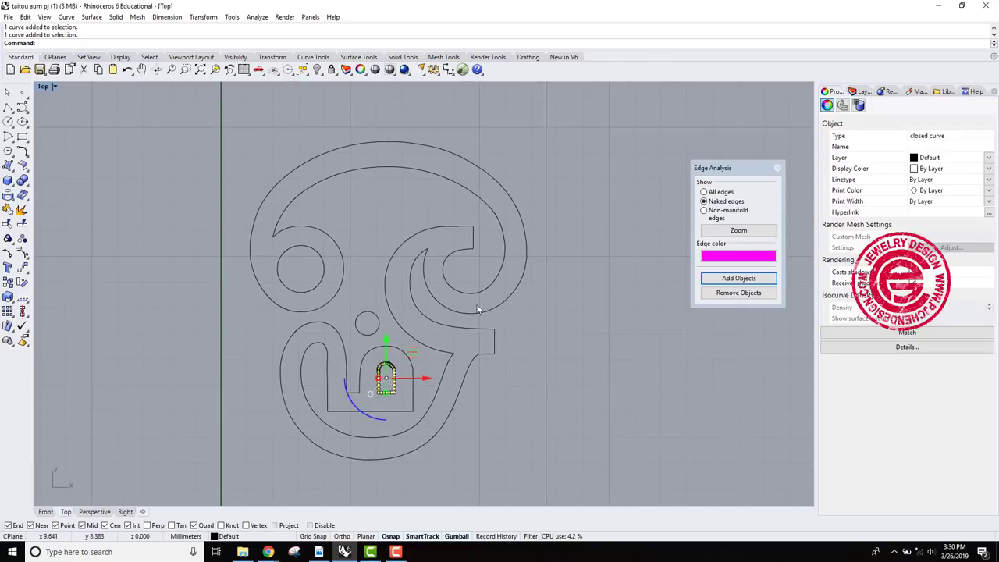
Step: Rebuild the large main outline curve of the motif with 900 points at degree 3, deleting the input
click(576, 343)
click(476, 307)
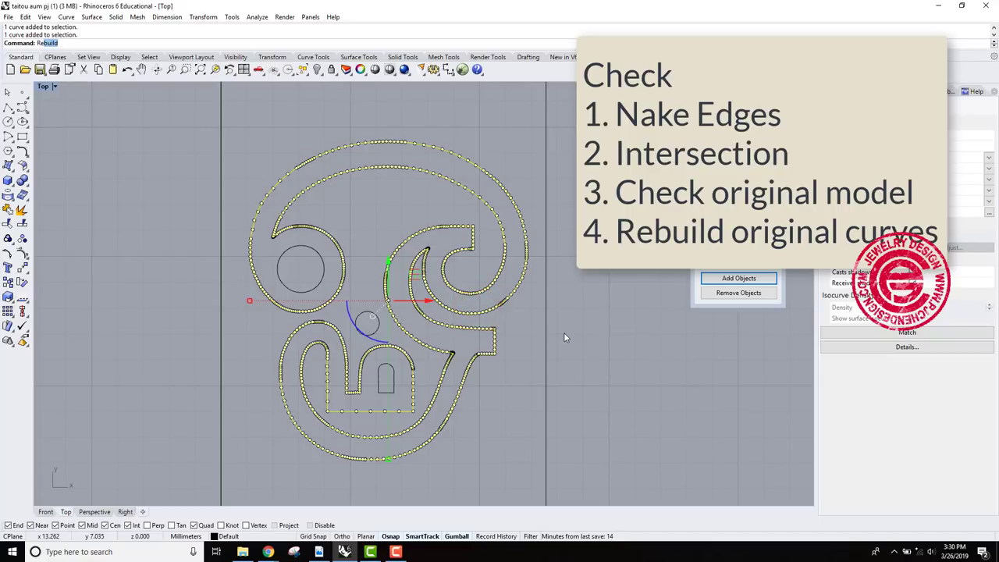
key(Return)
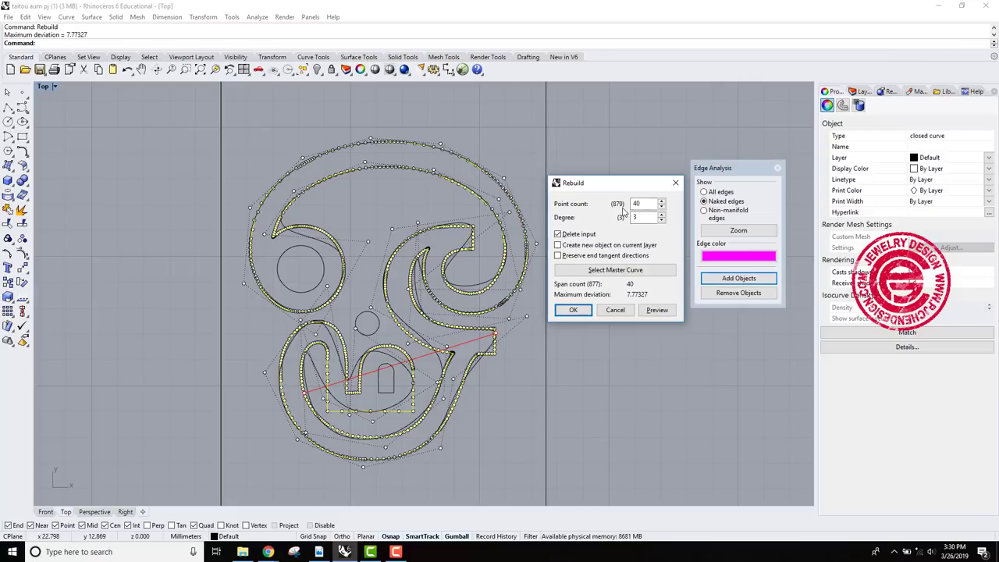
drag(644, 205, 620, 206)
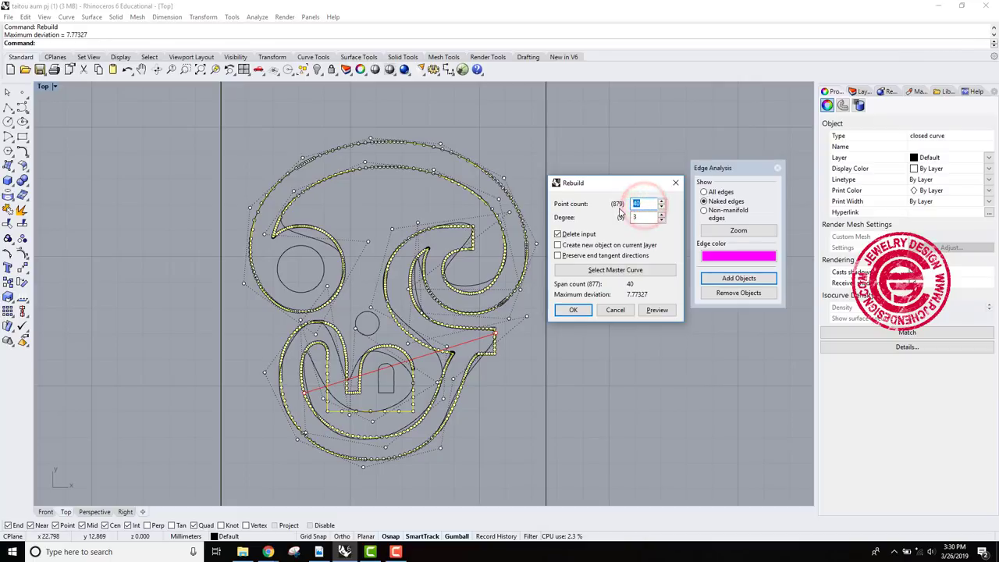
text(900)
key(Return)
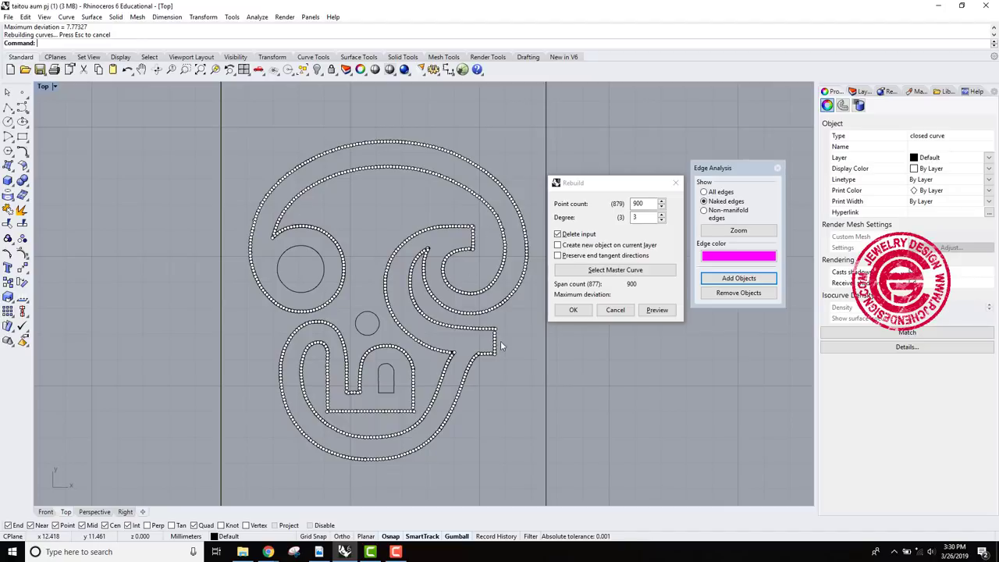
click(576, 309)
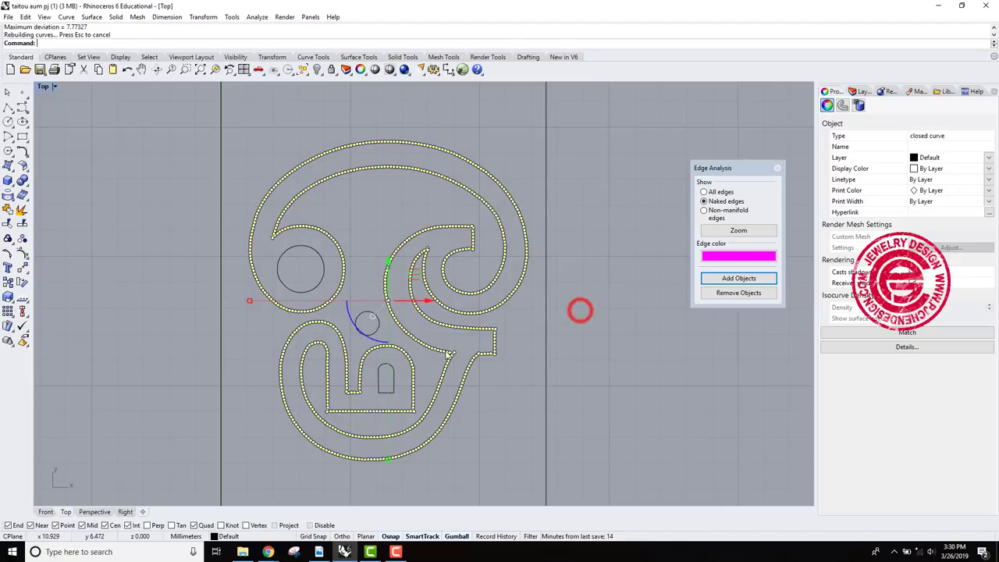
Step: Rebuild the two circular outline curves of the motif with 91 points each at degree 3
click(331, 264)
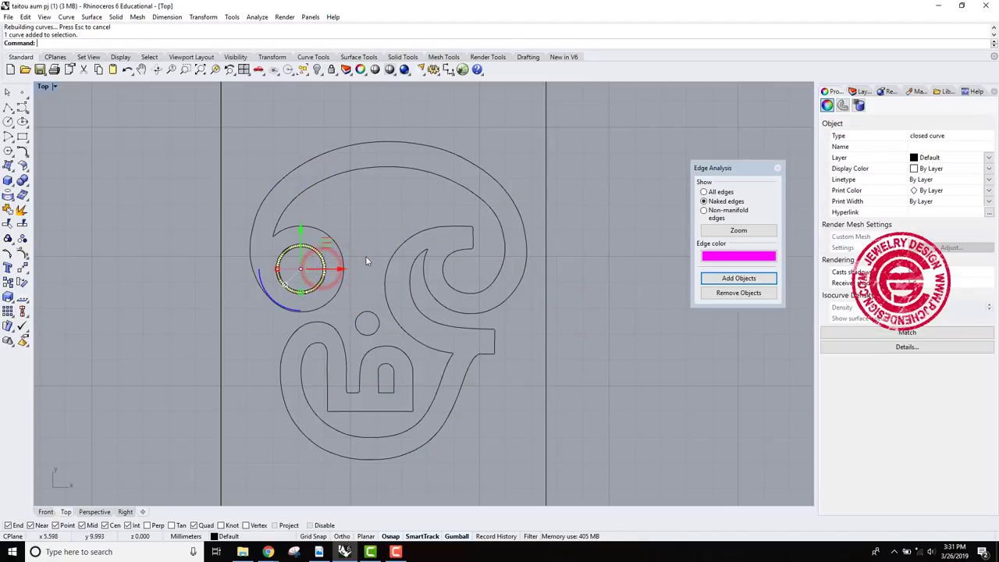
key(Return)
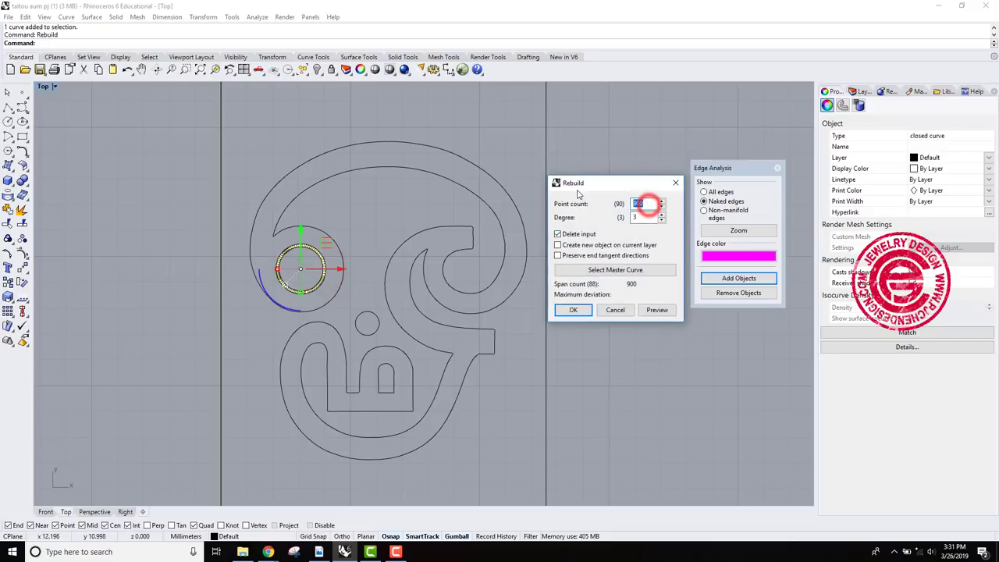
double_click(644, 204)
text(91)
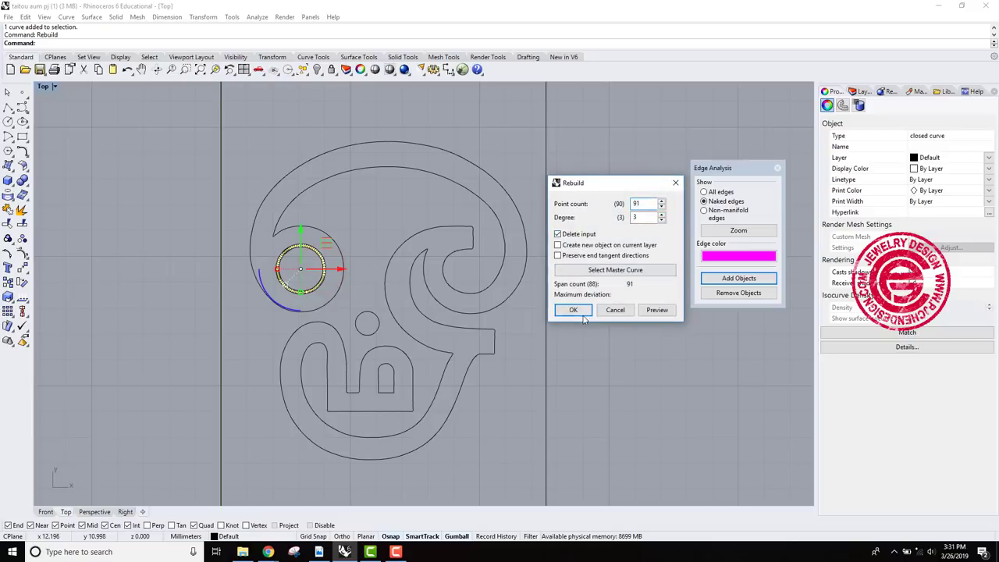
click(572, 309)
click(369, 320)
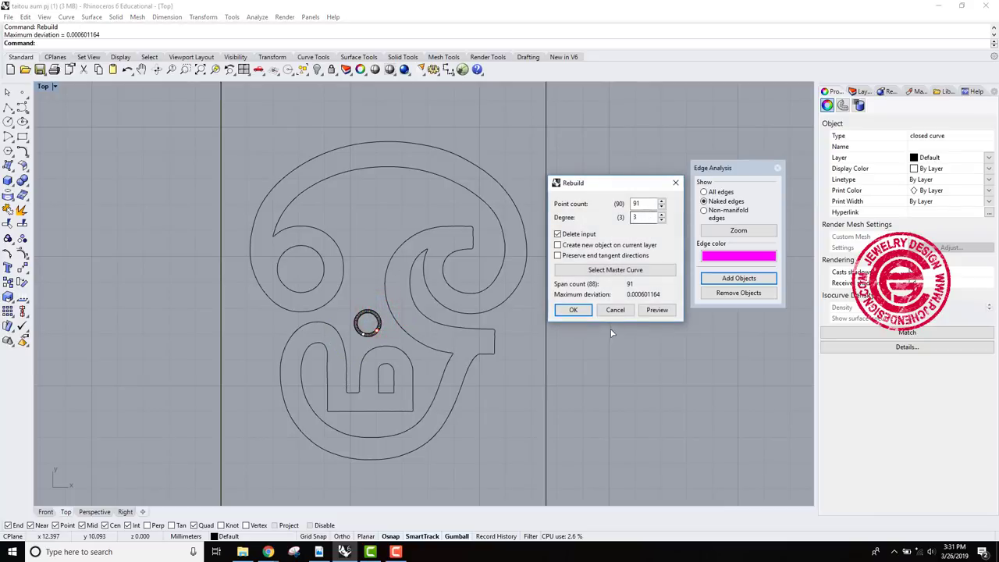
click(573, 309)
Step: Rebuild the small arch-shaped inner curve with 58 points at degree 3
click(388, 366)
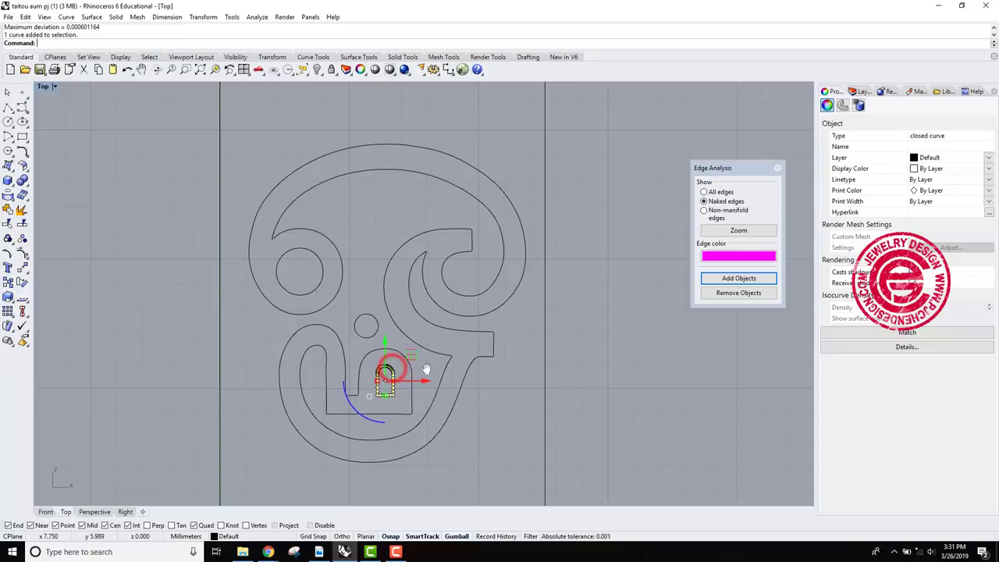
right_click(422, 361)
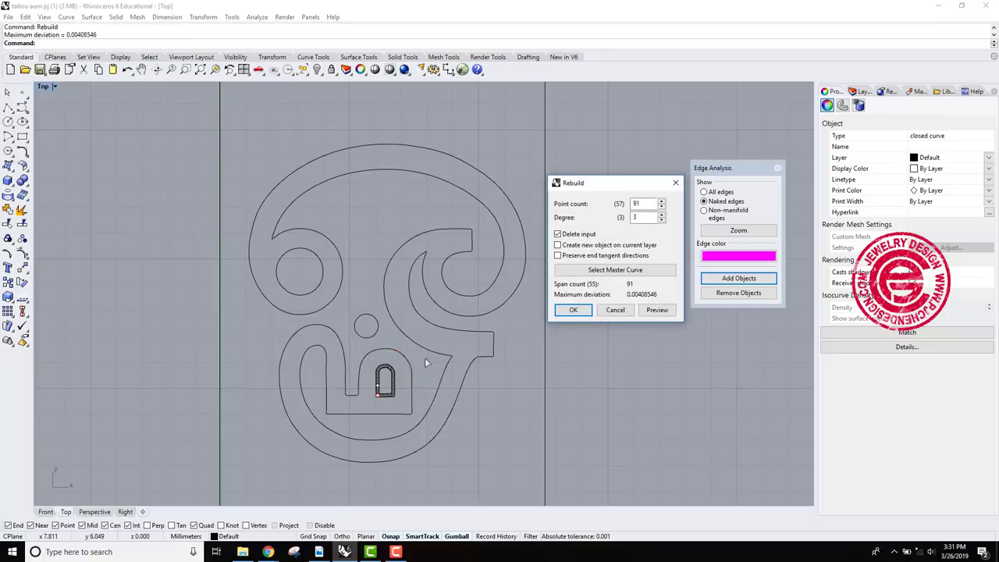
double_click(647, 202)
text(58)
click(573, 309)
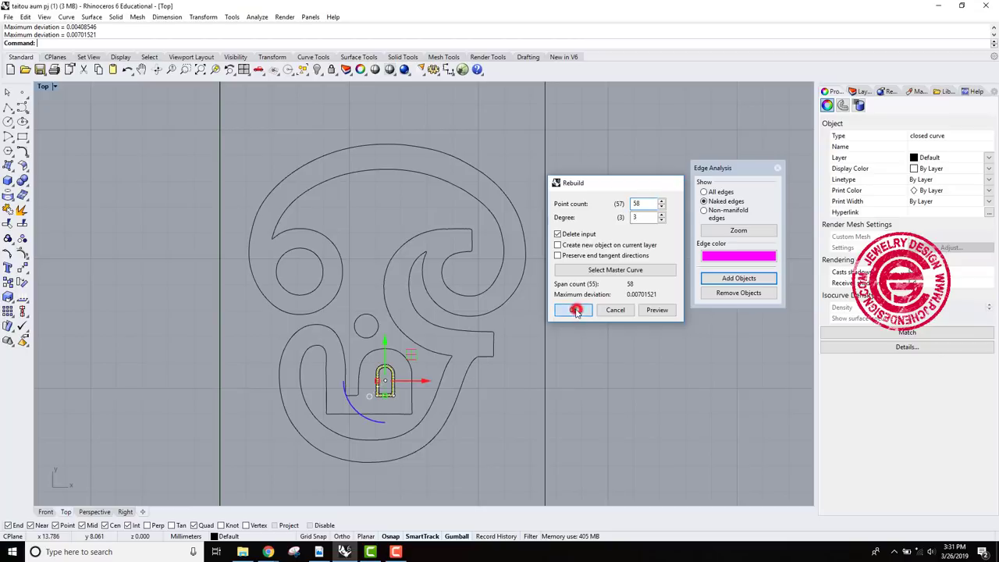
Step: Extrude the four closed motif curves, without the grid lines, straight up as solids with a distance of 0.8955 mm
click(502, 425)
drag(281, 188, 210, 133)
click(494, 357)
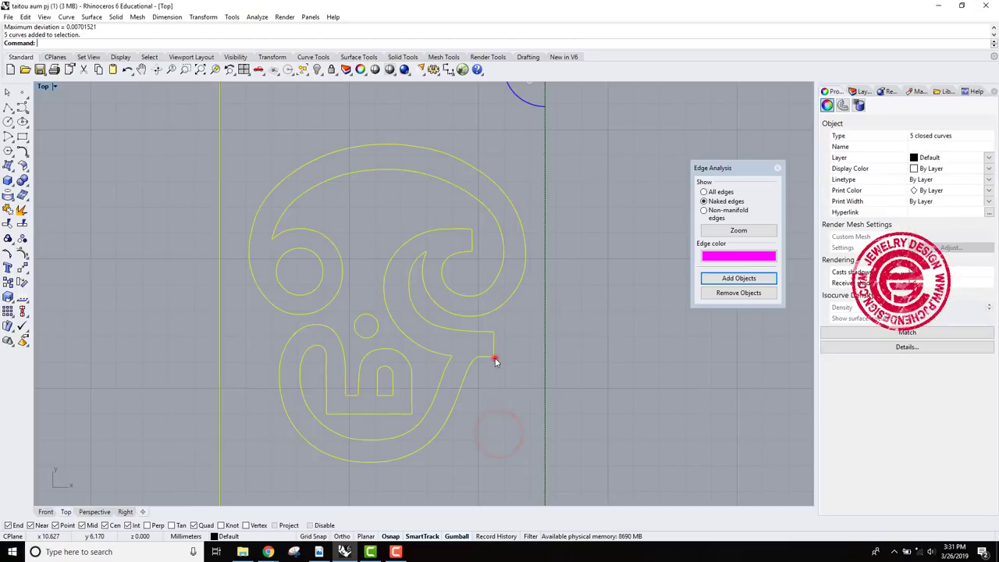
click(506, 398)
key(ctrl+a)
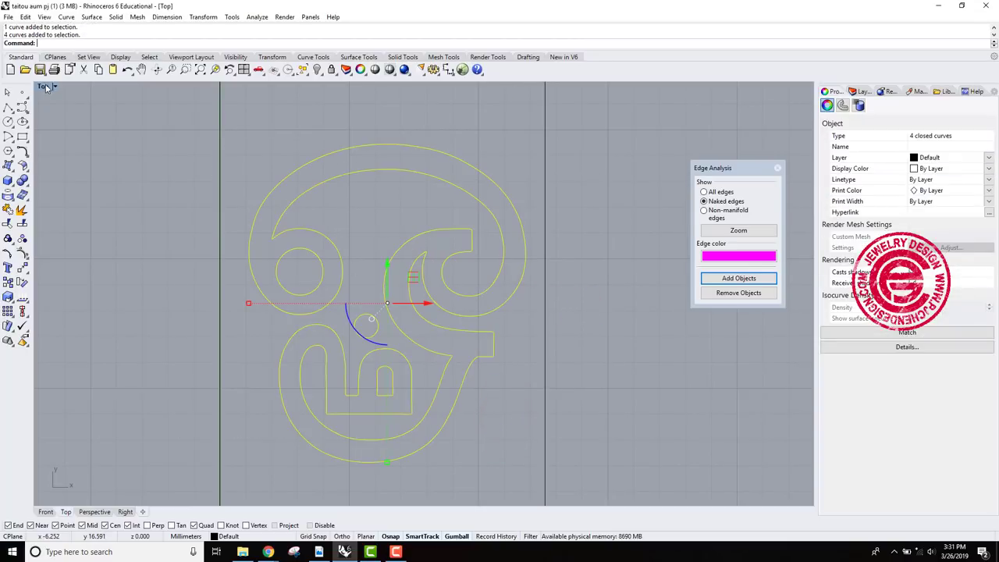
double_click(45, 87)
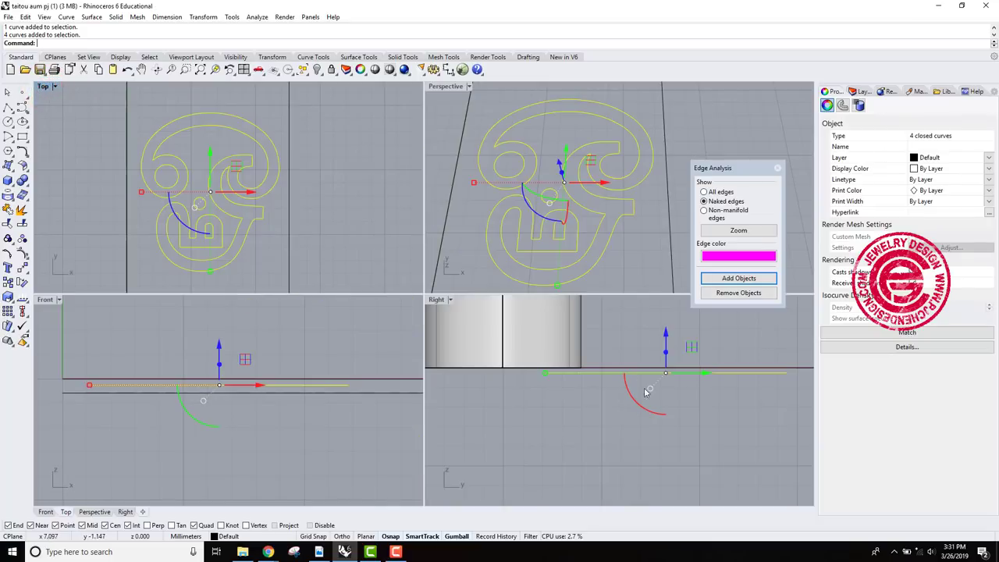
click(118, 17)
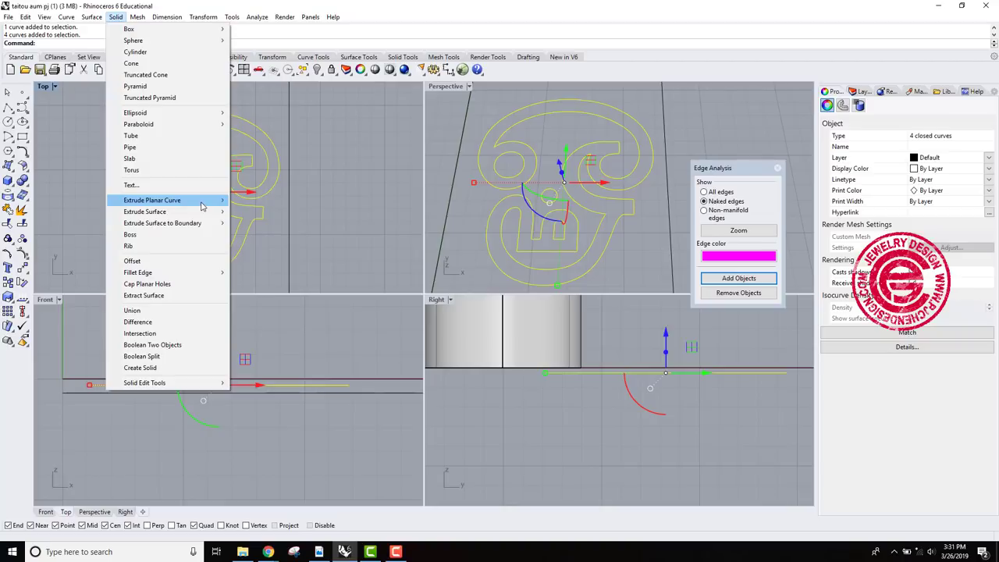
mouse_move(201, 206)
click(312, 200)
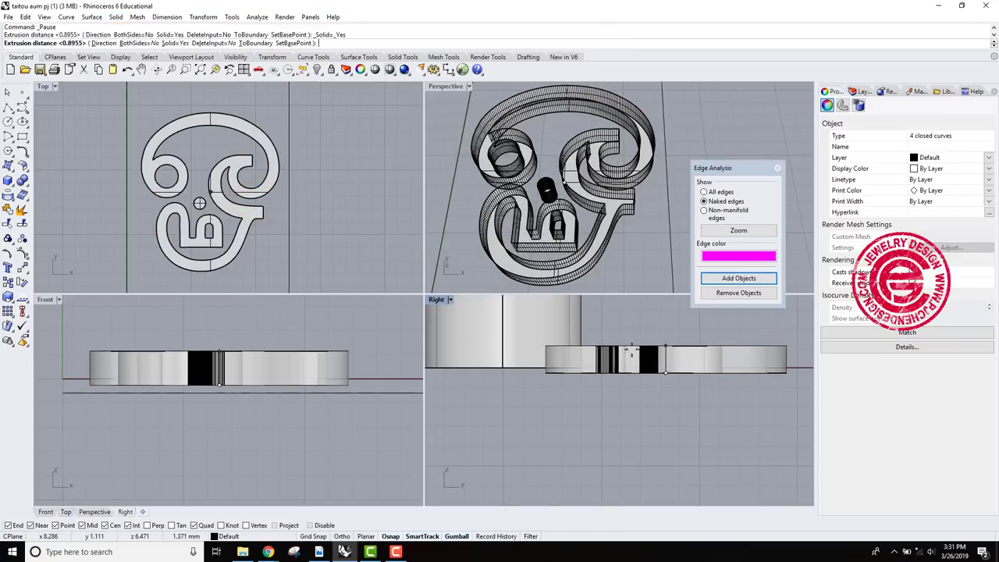
right_click(631, 349)
Step: Show the hidden base surface beneath the extruded motif, with the whole model in view in Perspective
mouse_move(700, 128)
right_down()
mouse_move(606, 219)
mouse_move(610, 192)
right_up()
double_click(439, 86)
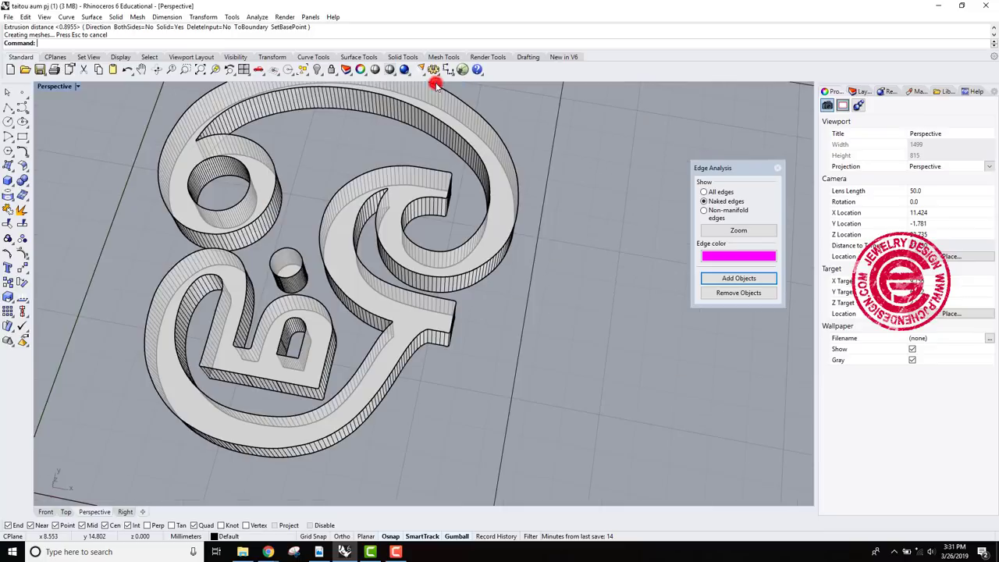
scroll(433, 175, down, 5)
right_drag(359, 172, 320, 234)
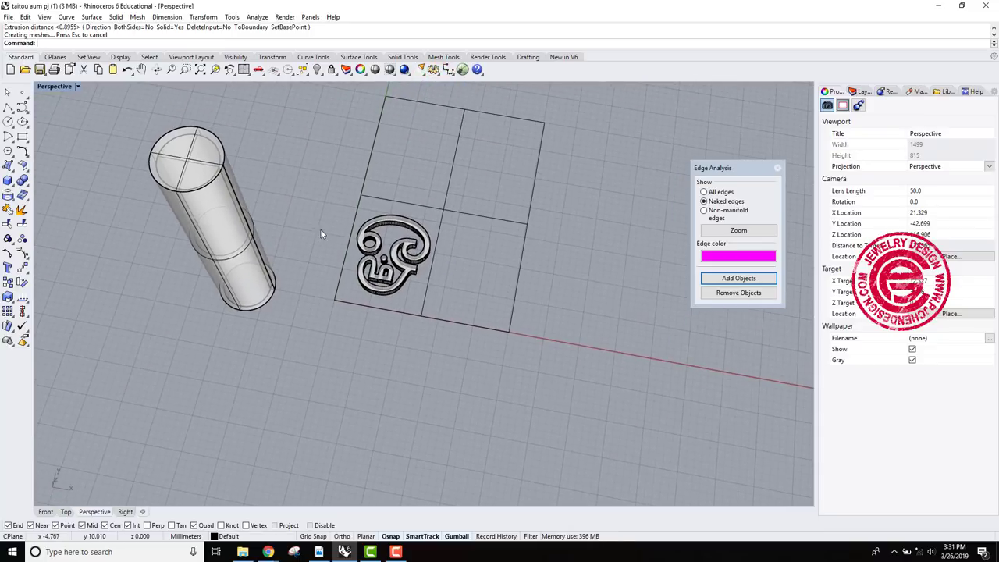
key(ctrl+alt+h)
Step: Flow the extruded motif solids along the surface from the flat base's corner near the motif to the matching lower edge of the cylinder
click(249, 18)
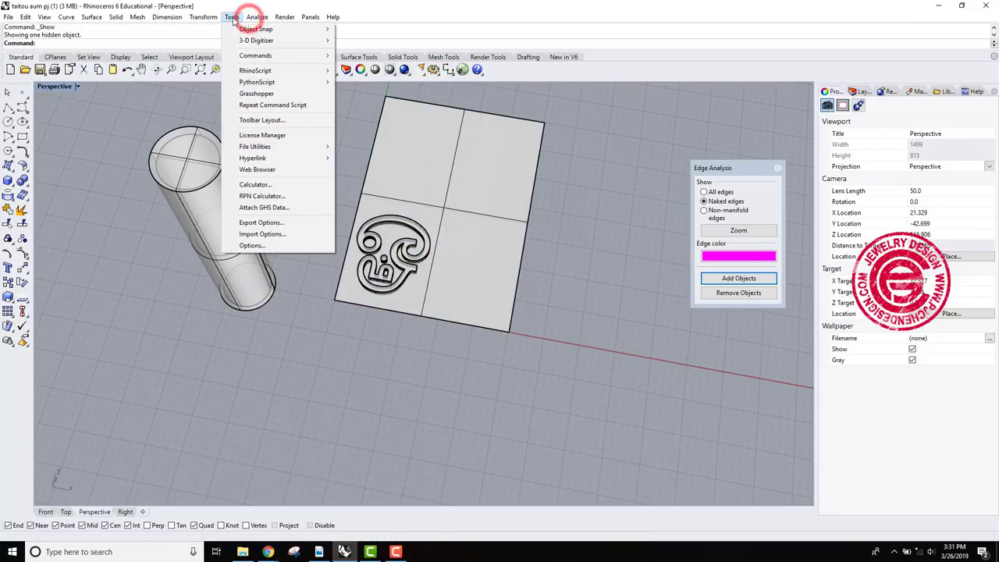
key(Escape)
click(217, 17)
click(263, 242)
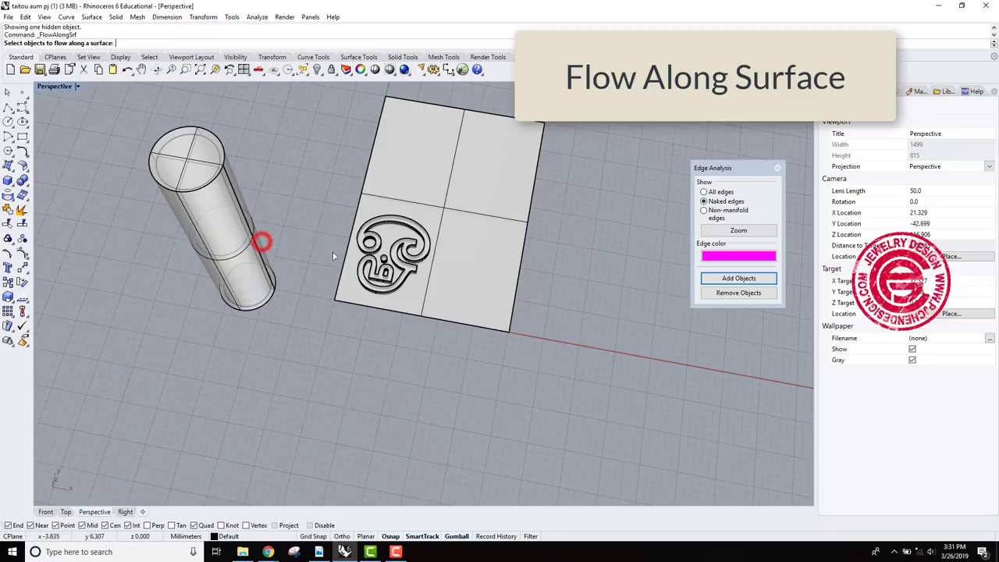
drag(311, 183, 447, 299)
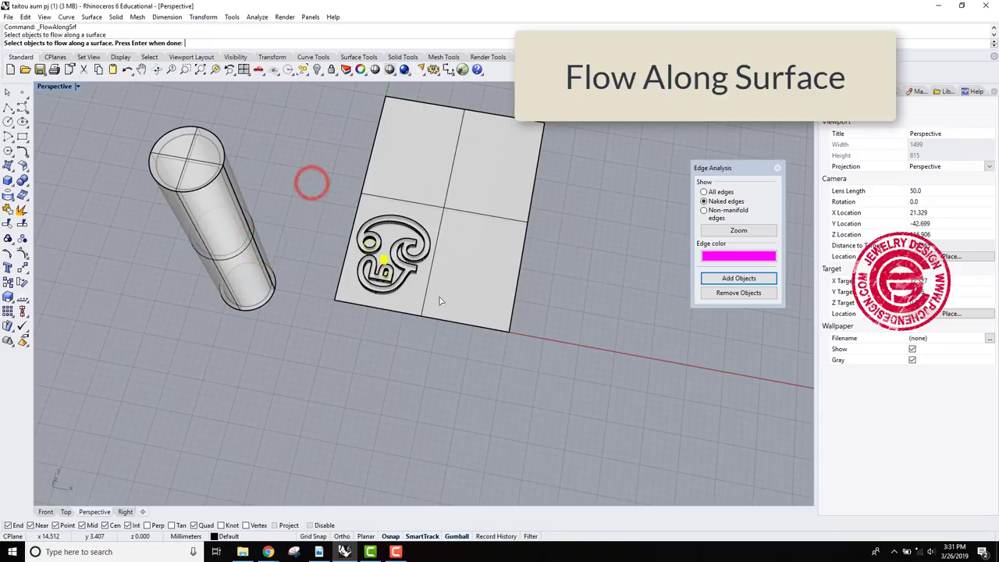
click(367, 234)
click(401, 269)
right_click(399, 270)
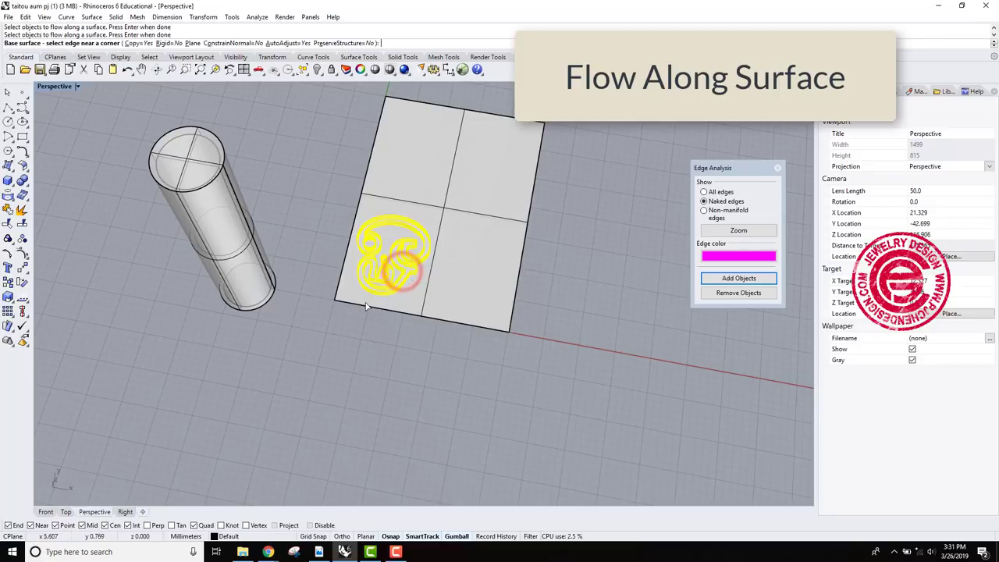
click(340, 302)
right_drag(308, 311, 234, 292)
scroll(315, 220, up, 7)
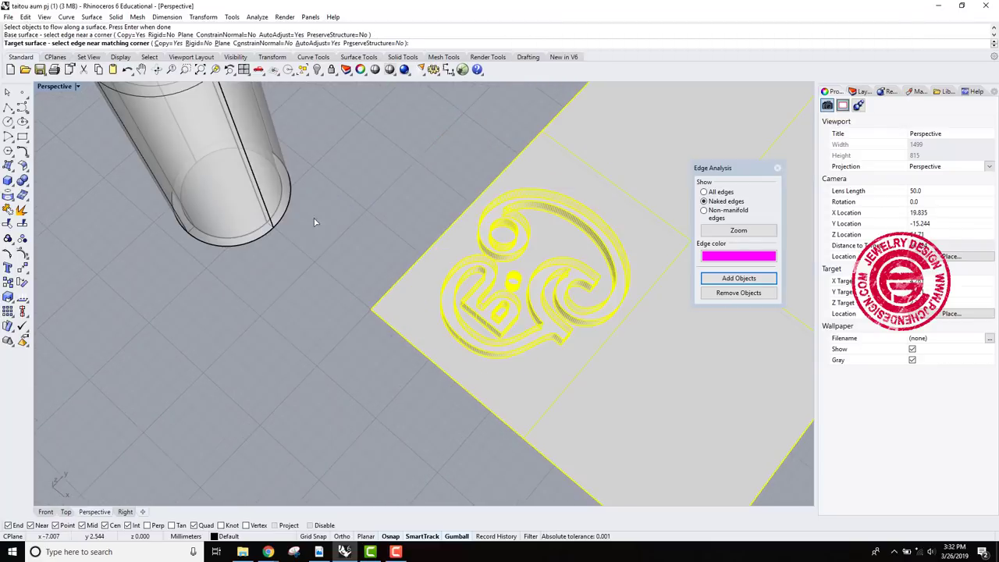
click(286, 213)
click(334, 237)
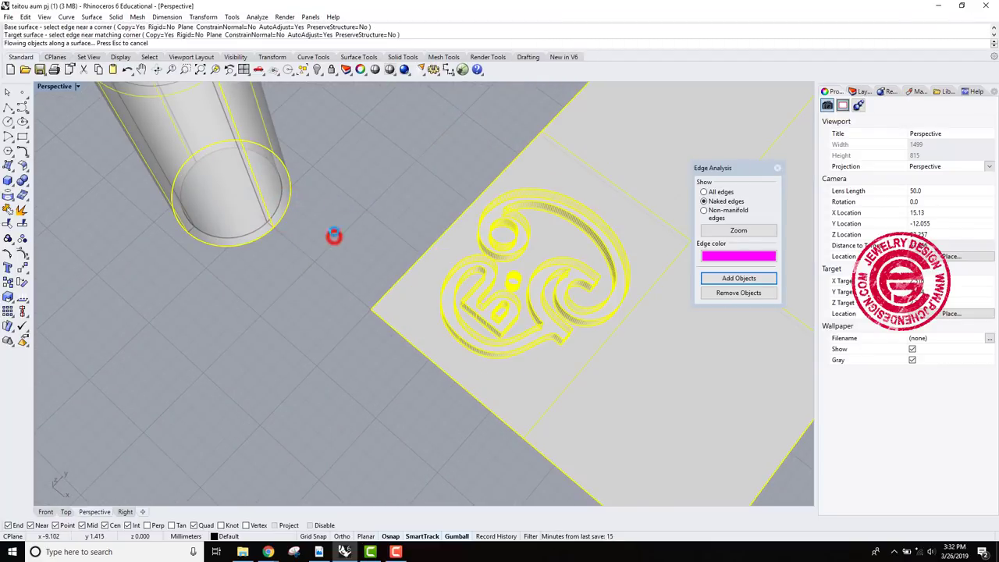
Step: Inspect the motif wrapped around the lower part of the cylinder
scroll(327, 182, down, 7)
right_drag(413, 226, 341, 205)
shift+right_drag(457, 267, 457, 437)
scroll(423, 278, up, 8)
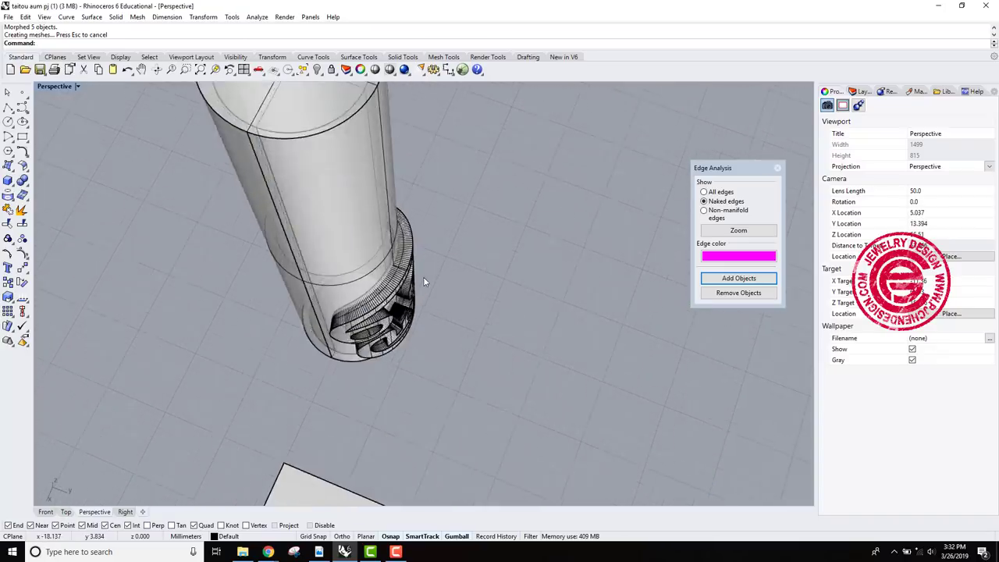
Step: Boolean union the wrapped motif solids with the cylinder
mouse_move(422, 277)
right_down()
mouse_move(380, 281)
mouse_move(385, 268)
mouse_move(421, 292)
right_up()
click(23, 181)
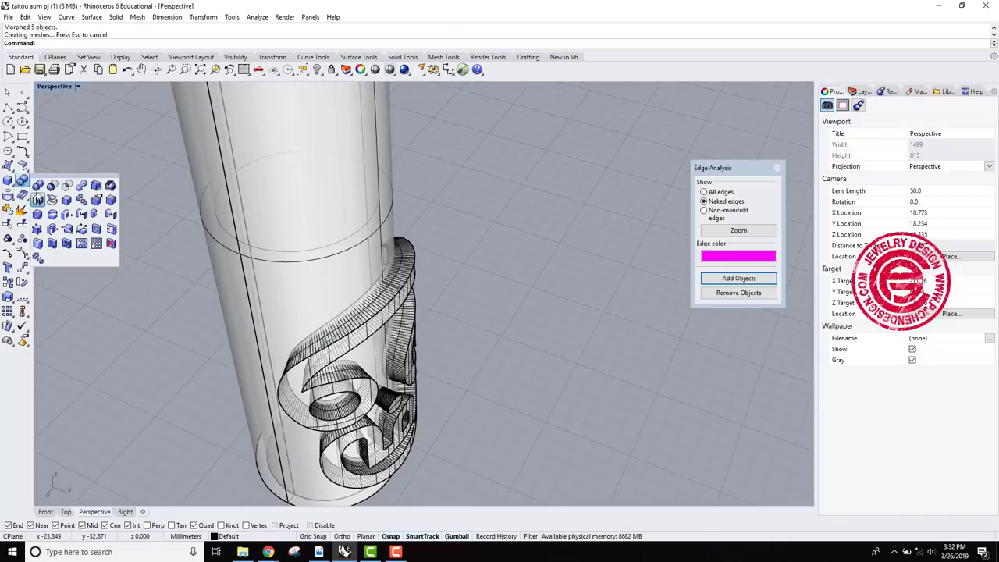
click(38, 185)
click(405, 276)
click(364, 186)
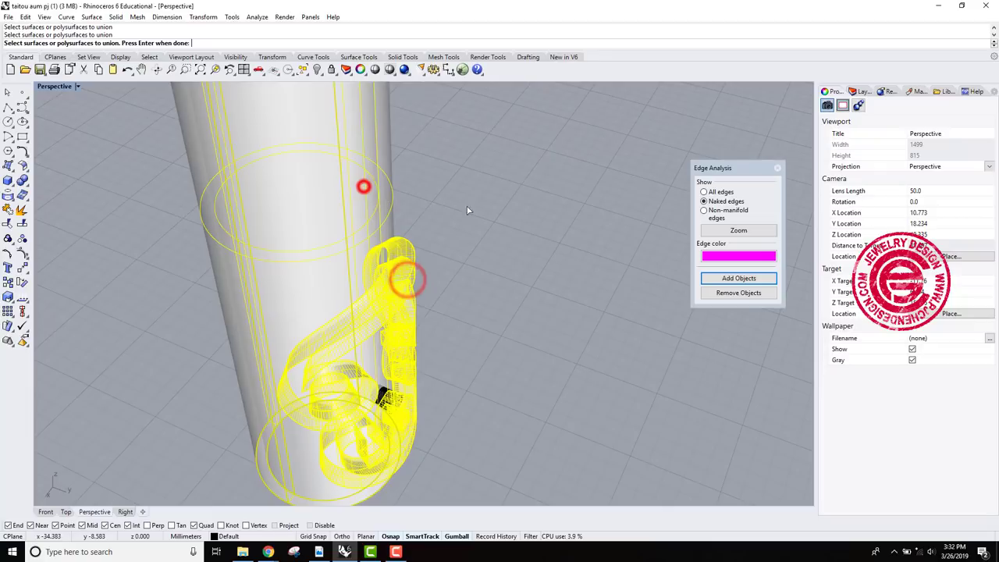
key(Return)
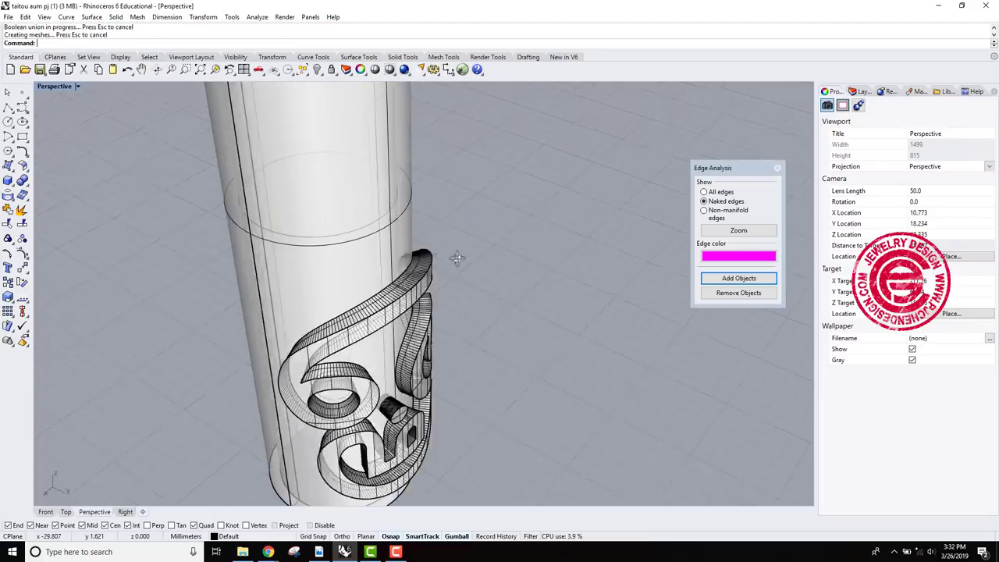
Step: Inspect the unioned cylinder and its raised motif from above and from the side, alongside the flat extruded motif
right_drag(457, 259, 432, 310)
scroll(433, 310, down, 10)
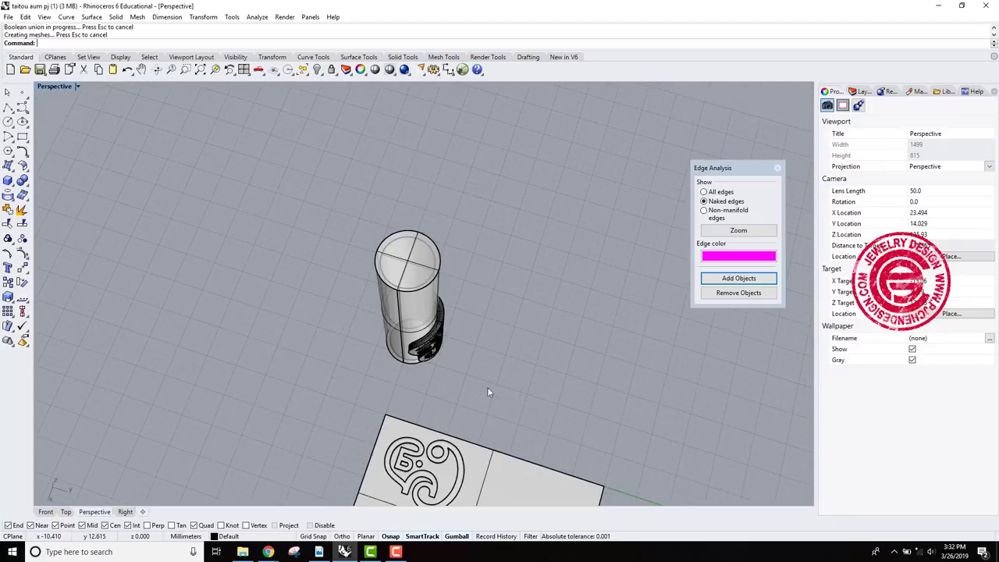
right_drag(487, 392, 354, 294)
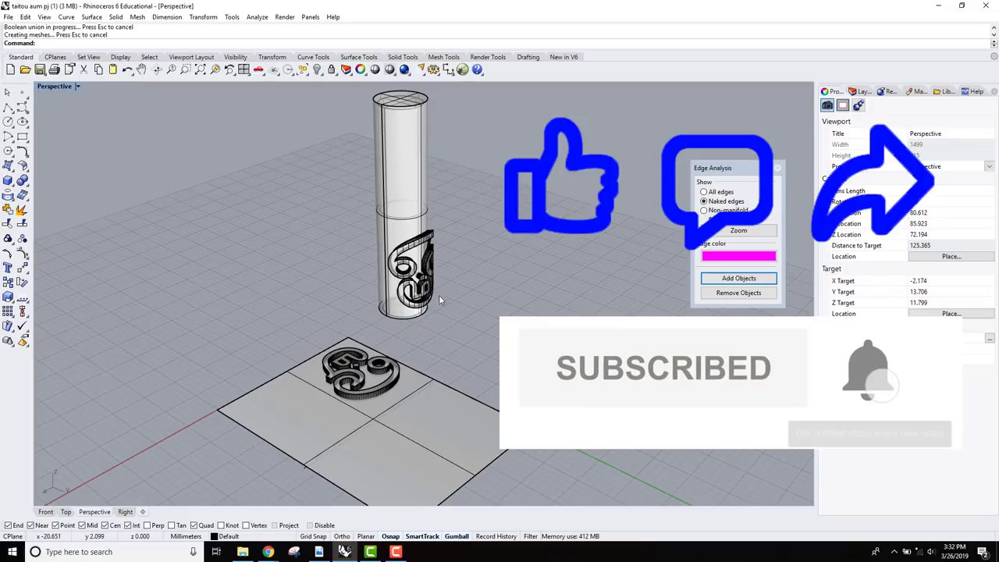
right_drag(415, 310, 624, 406)
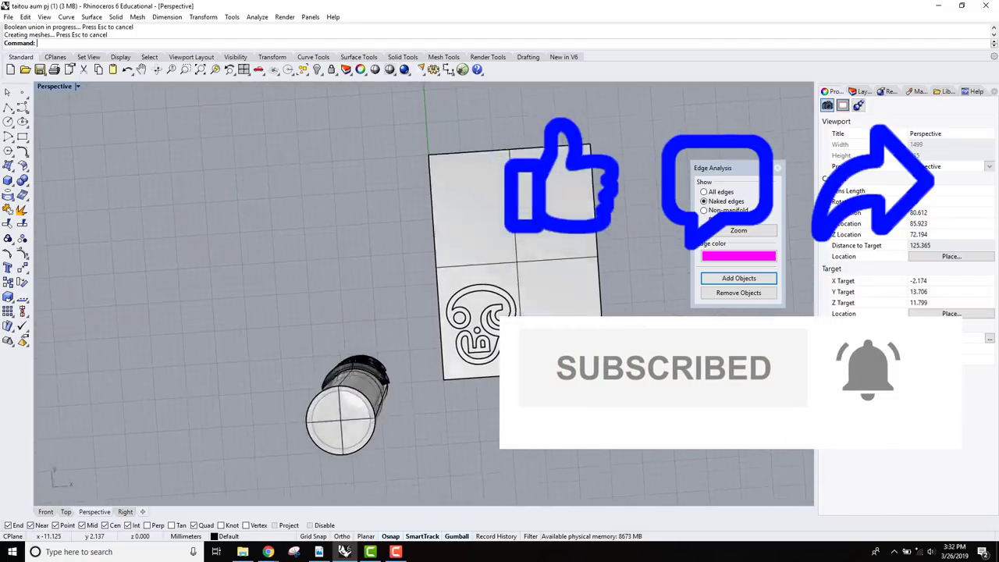
right_drag(433, 390, 391, 312)
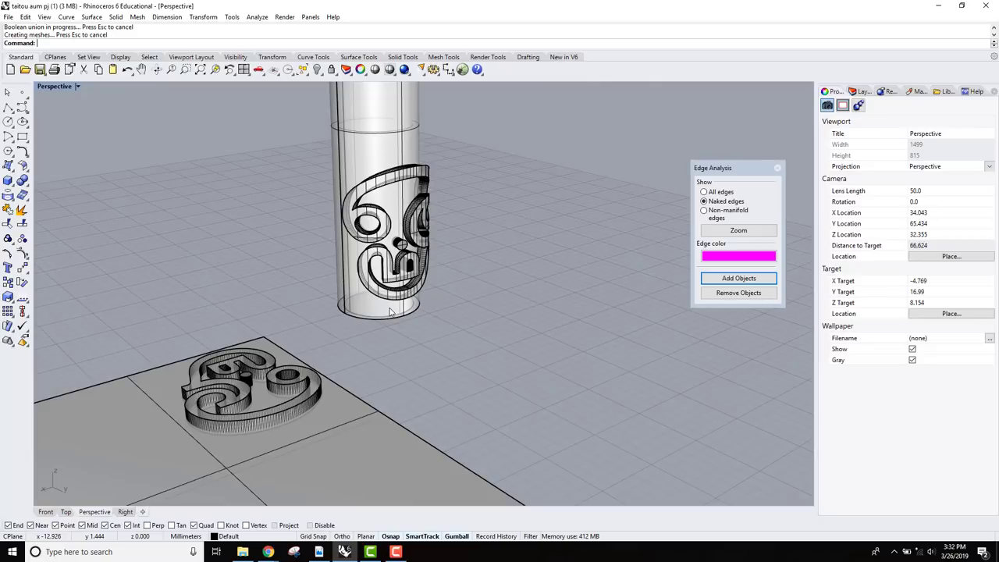